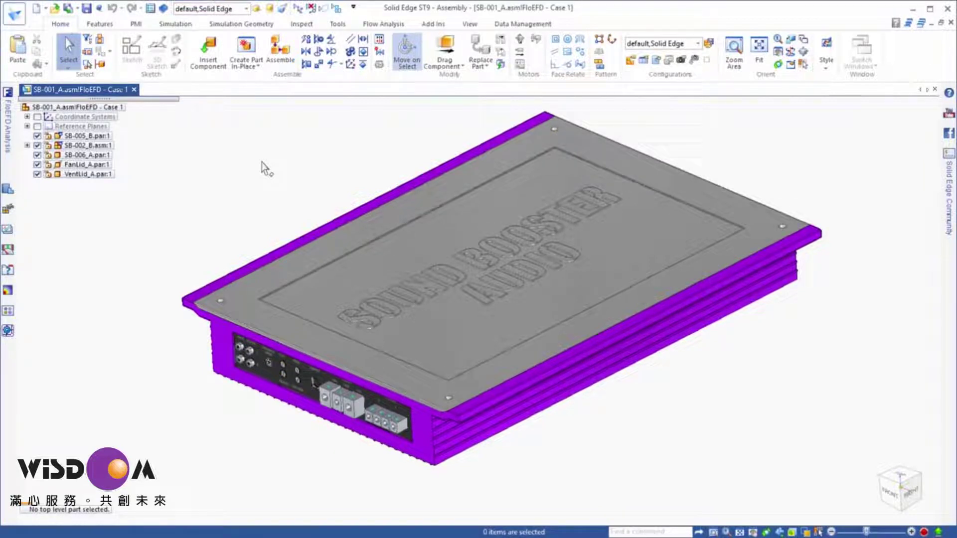
- Show the FloEFD analysis tree and hide the top cover part SB-006_A to expose the circuit board
left_click(384, 24)
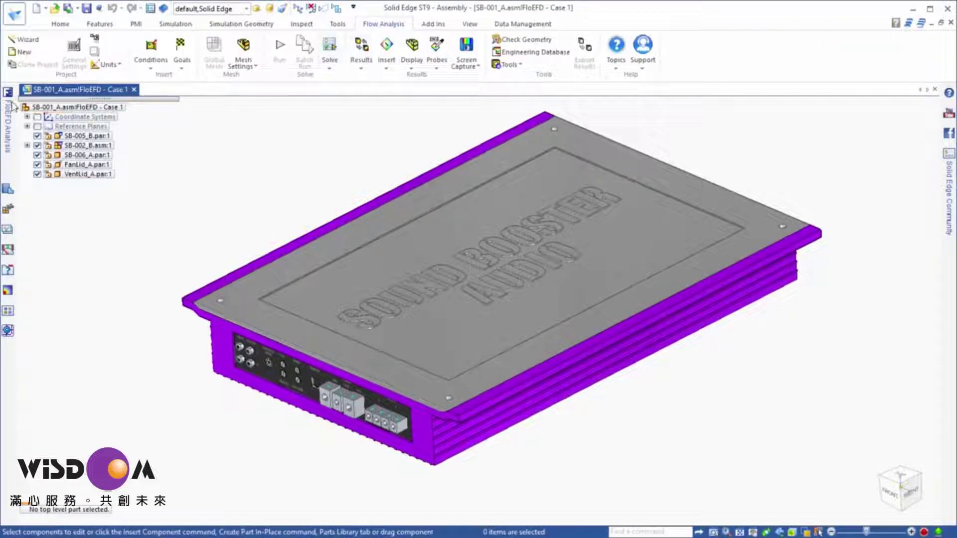
mouse_move(11, 101)
left_click(163, 88)
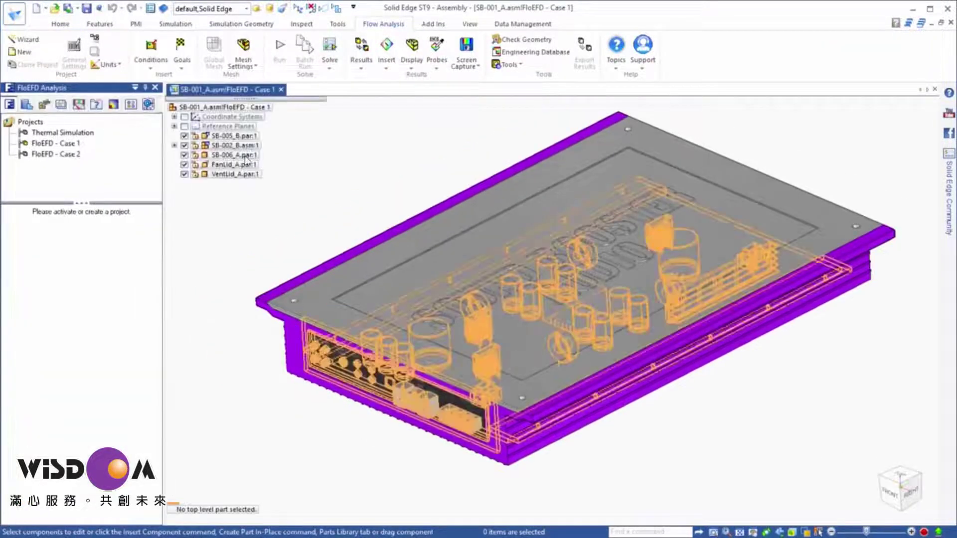
left_click(185, 155)
scroll(318, 247, "up", 2)
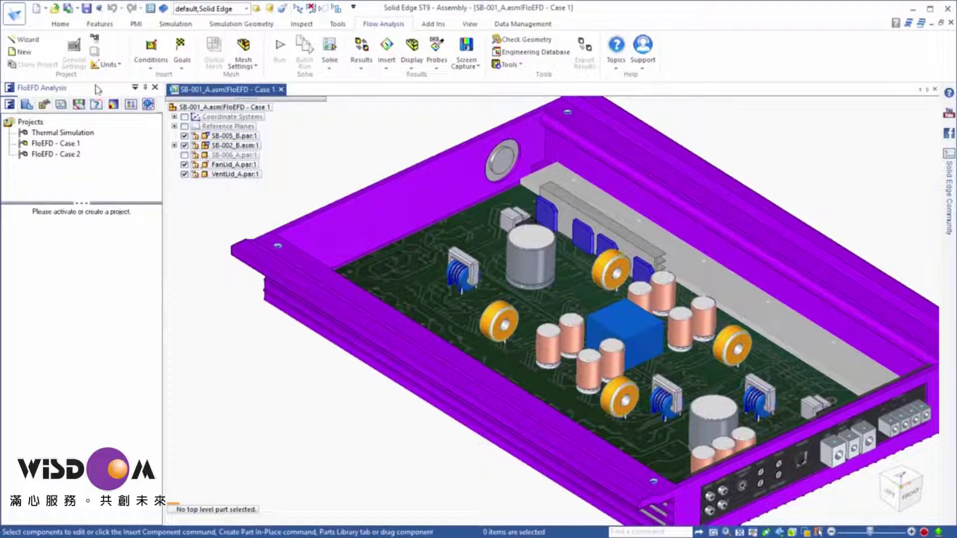
- Start a new flow project with the wizard and name it Case 1, keeping the current configuration
left_click(27, 40)
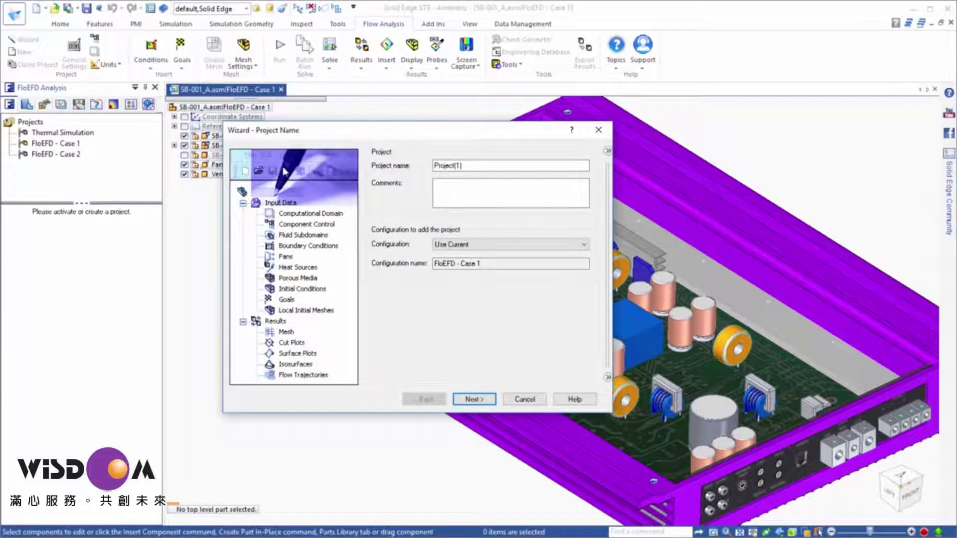
left_click(607, 150)
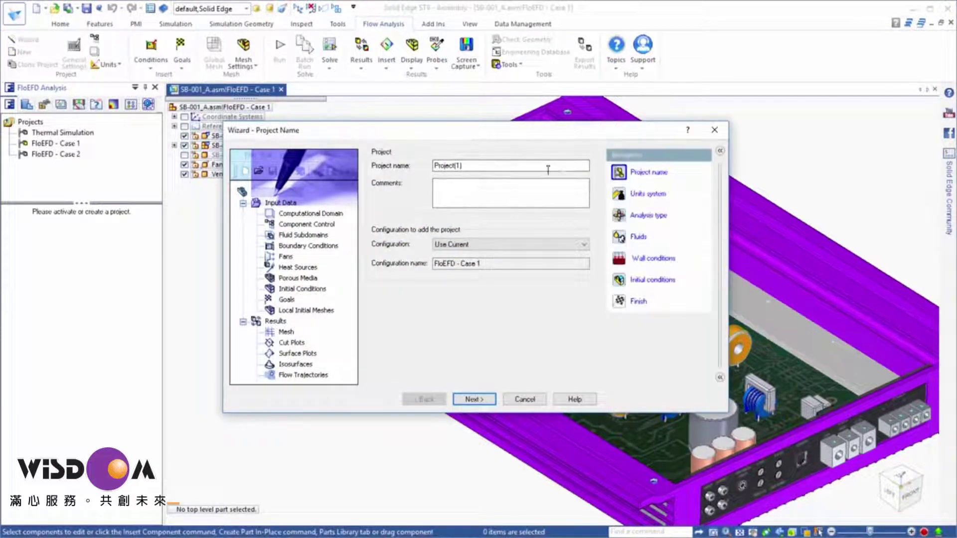
left_click_drag(503, 170, 410, 174)
type("Case 1")
left_click(474, 399)
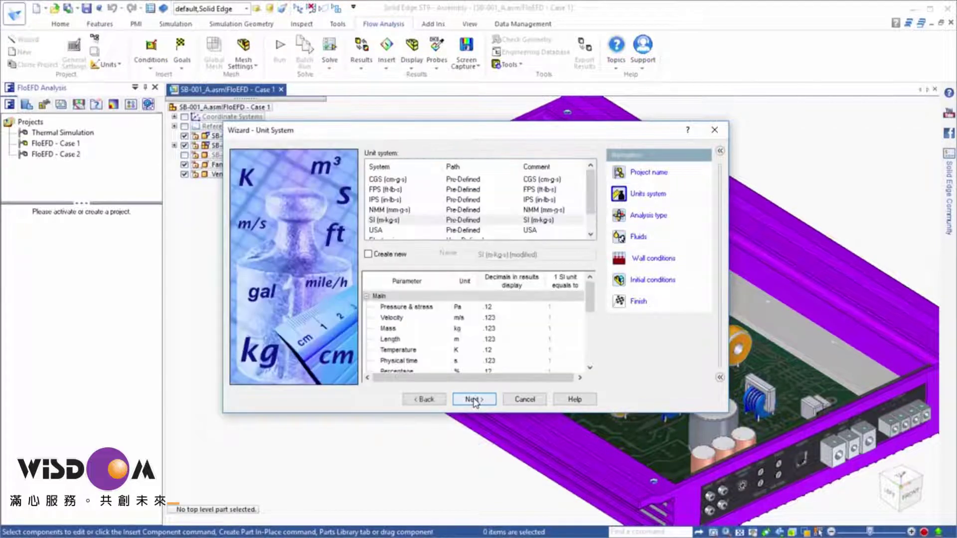
- Choose the user-defined unit system that works in mm, mm/s and °C for the project
left_click_drag(590, 197, 590, 225)
left_click(388, 220)
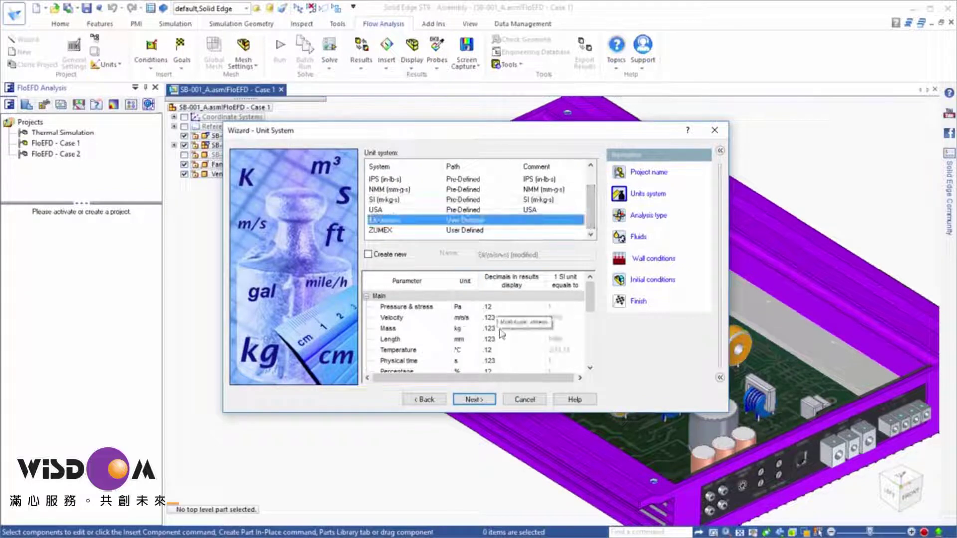
left_click(474, 400)
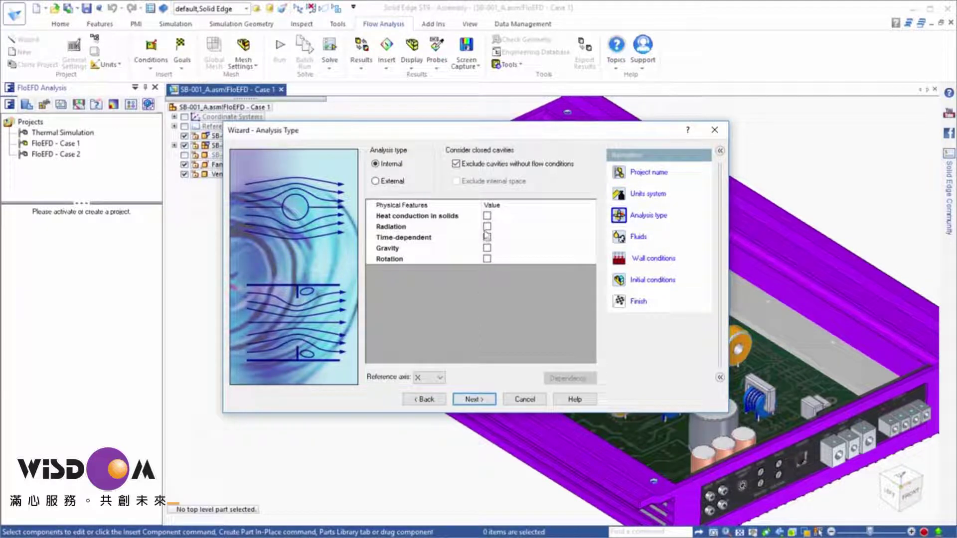
- Enable heat conduction in solids for the internal analysis and add air as the default fluid
left_click(486, 216)
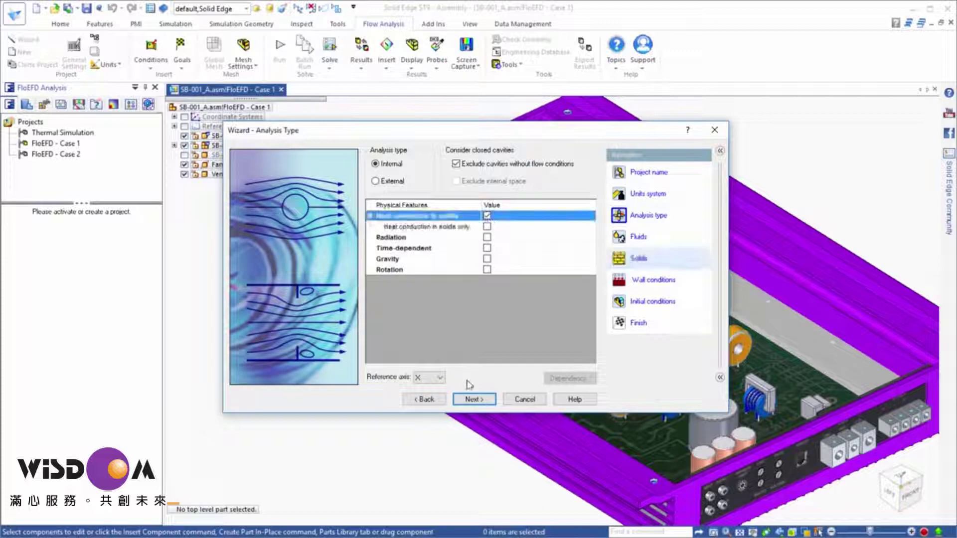
left_click(472, 399)
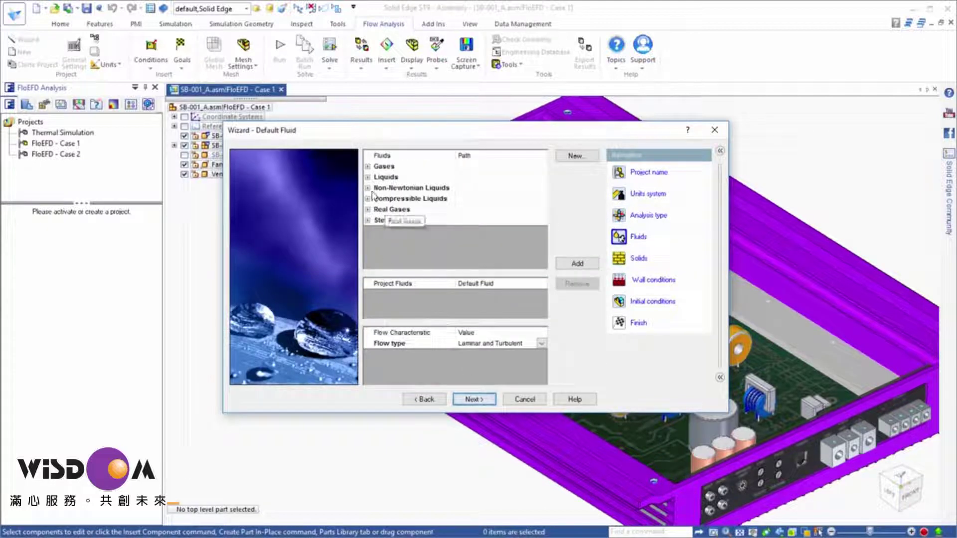
left_click(368, 167)
left_click(394, 199)
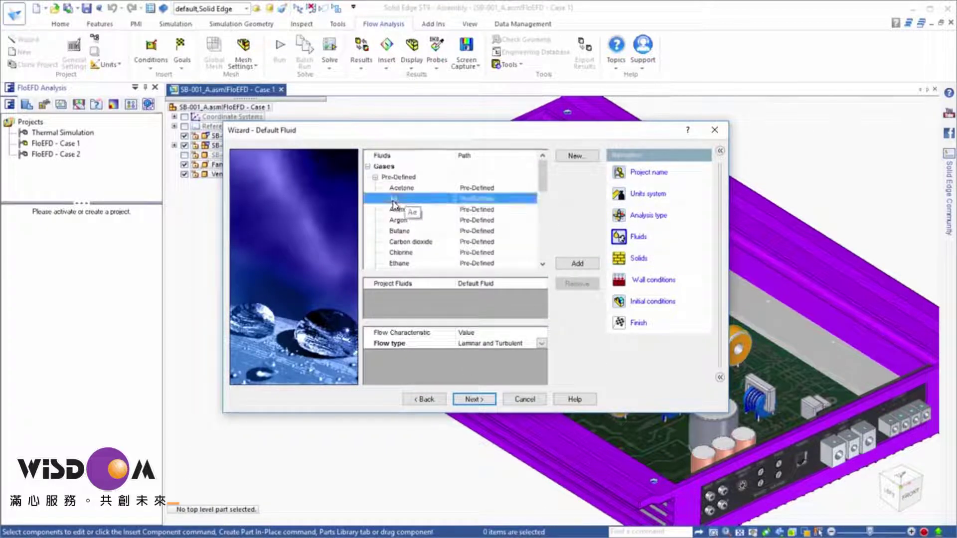
double_click(394, 201)
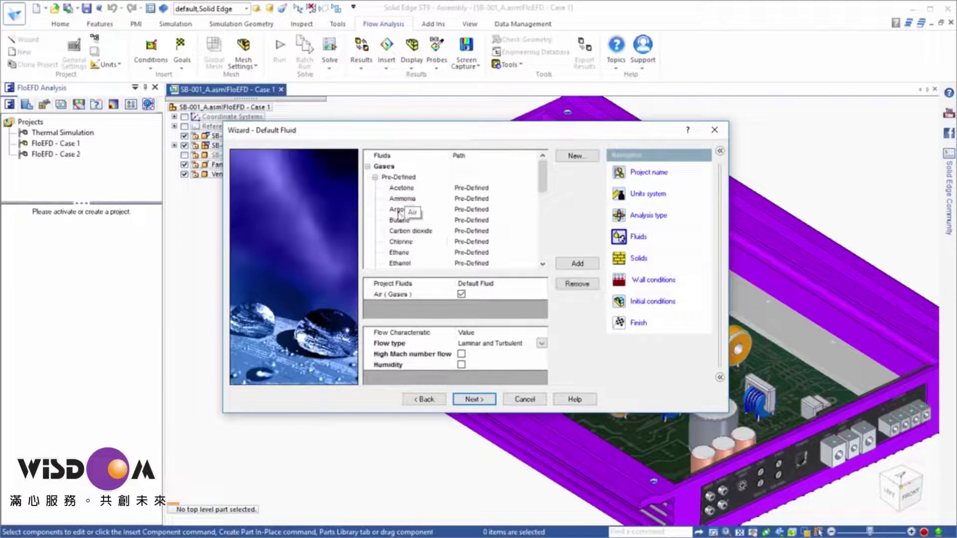
left_click(472, 399)
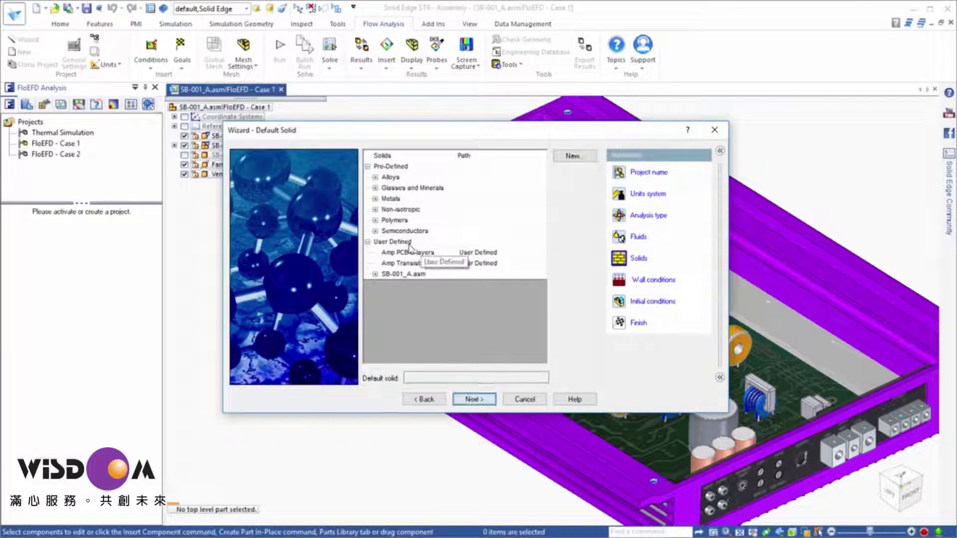
- Set the pre-defined metal aluminum as the project's default solid
left_click(376, 198)
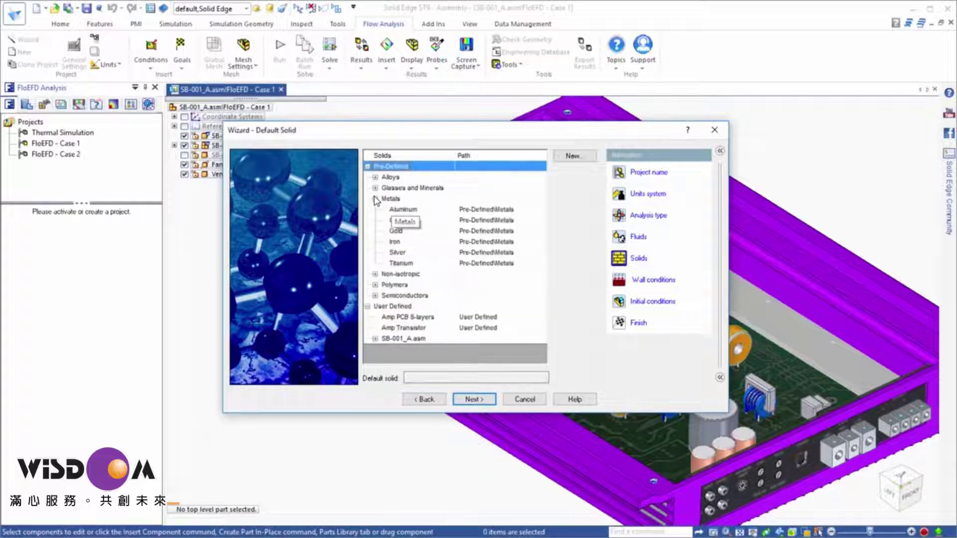
left_click(401, 209)
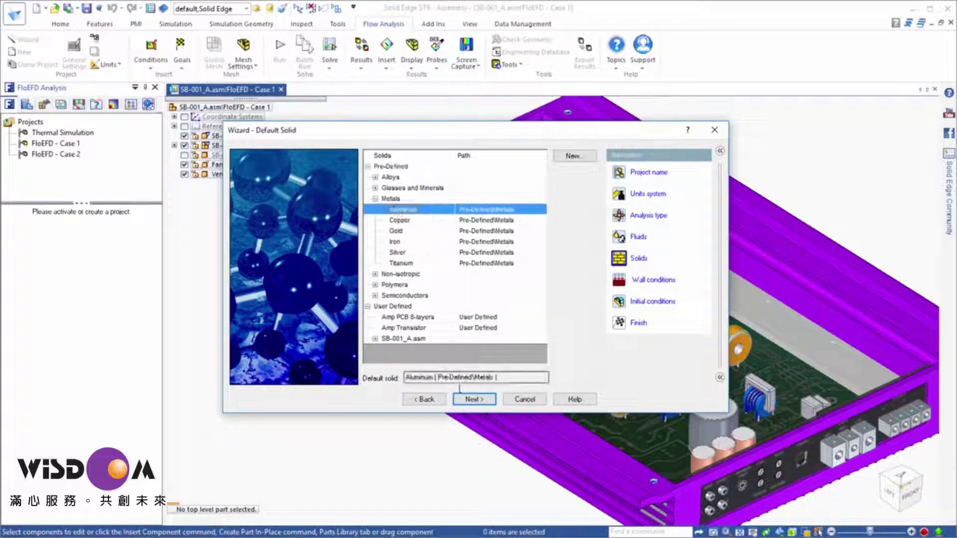
left_click(465, 400)
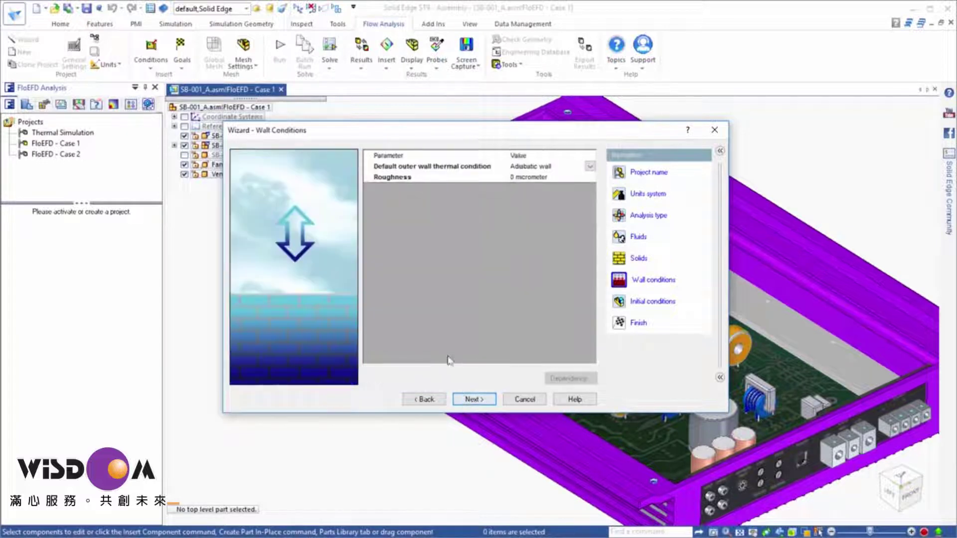
- Set the default outer wall thermal condition to heat transfer coefficient with an external fluid temperature of 20.05 °C
left_click(590, 166)
left_click(588, 166)
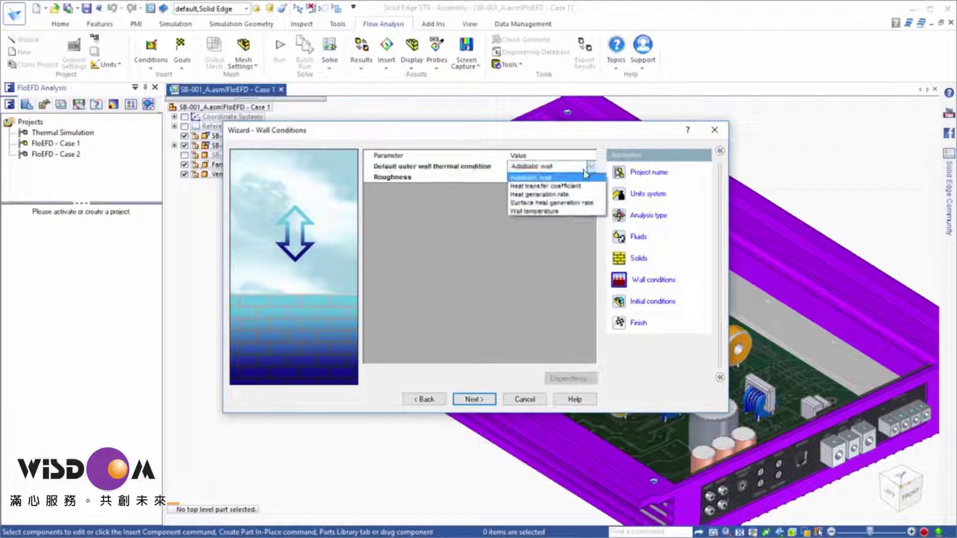
left_click(578, 186)
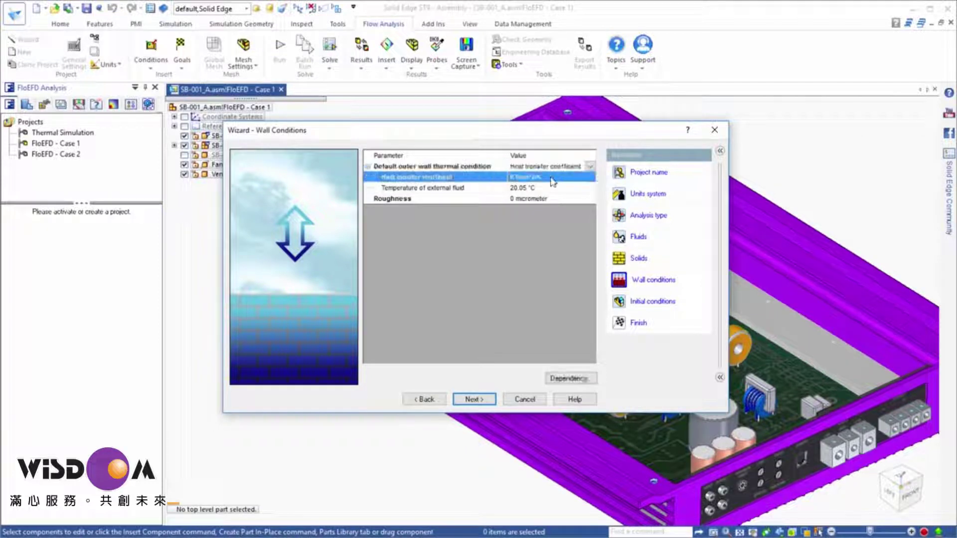
left_click(548, 176)
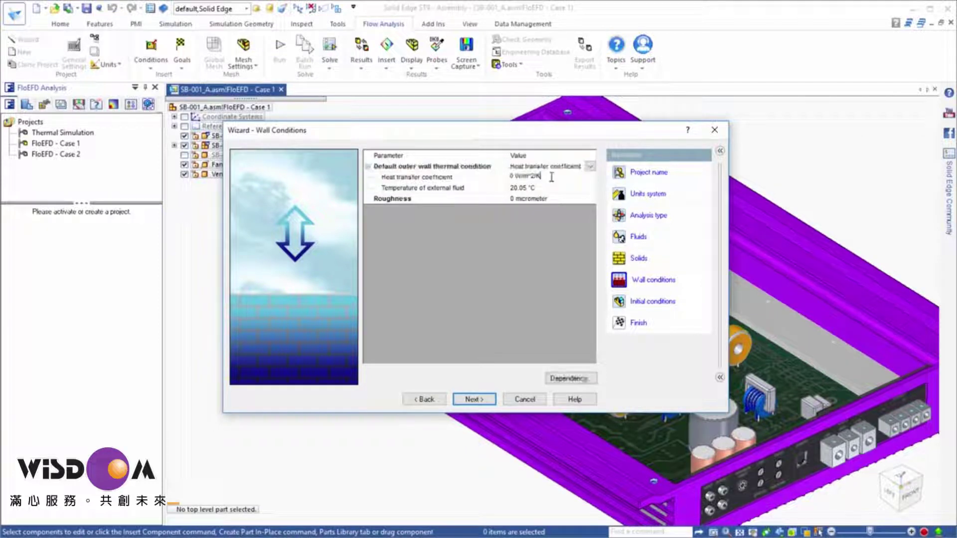
left_click(501, 188)
left_click(506, 189)
type("20.0")
type("5")
key("Return")
left_click(473, 400)
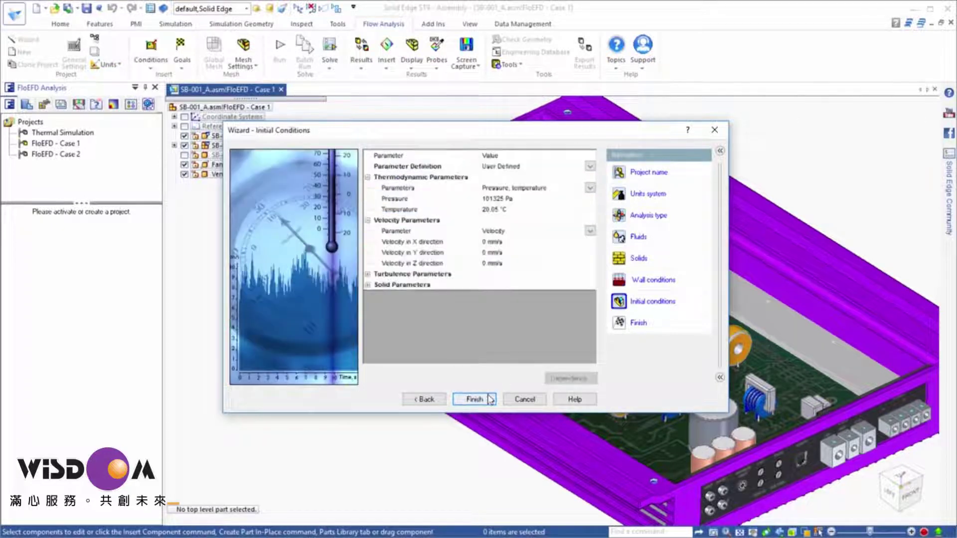
- Set both the initial fluid temperature and the initial solid temperature to 25 °C and finish the project wizard
left_click(495, 211)
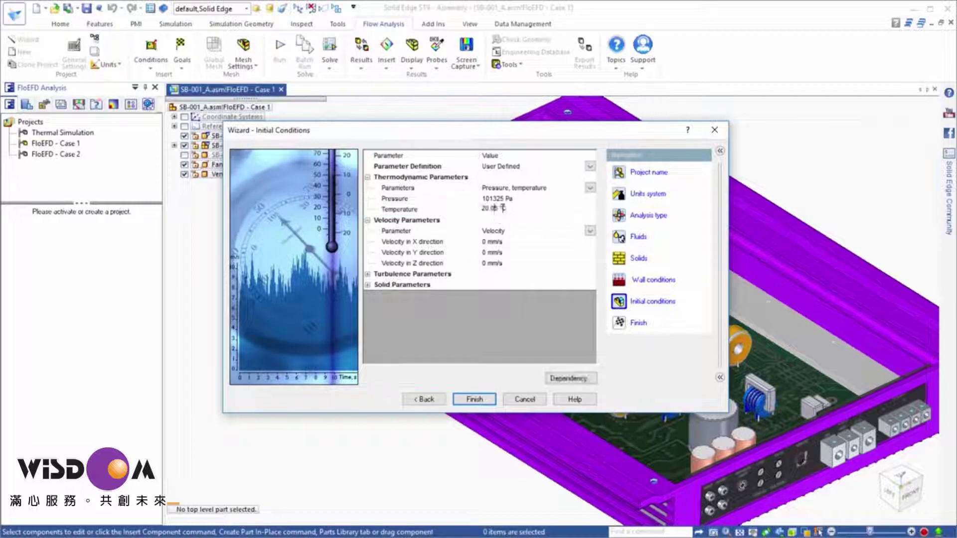
left_click(495, 210)
type("25")
left_click(368, 286)
left_click(487, 294)
left_click(500, 295)
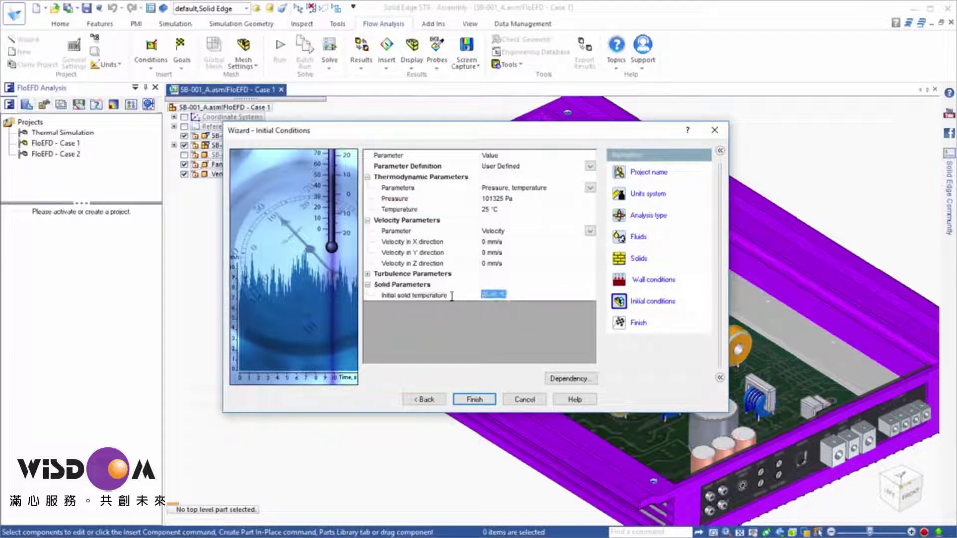
type("25")
left_click(474, 399)
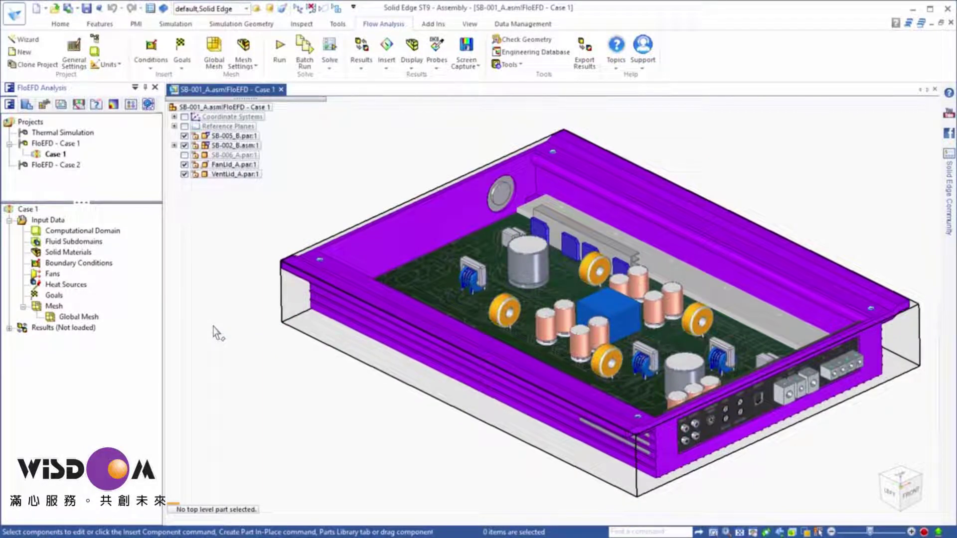
- Hide the computational domain and assign the Amp PCB 8-layers material to the circuit board SB-004_A with anisotropy axis Z
right_click(96, 235)
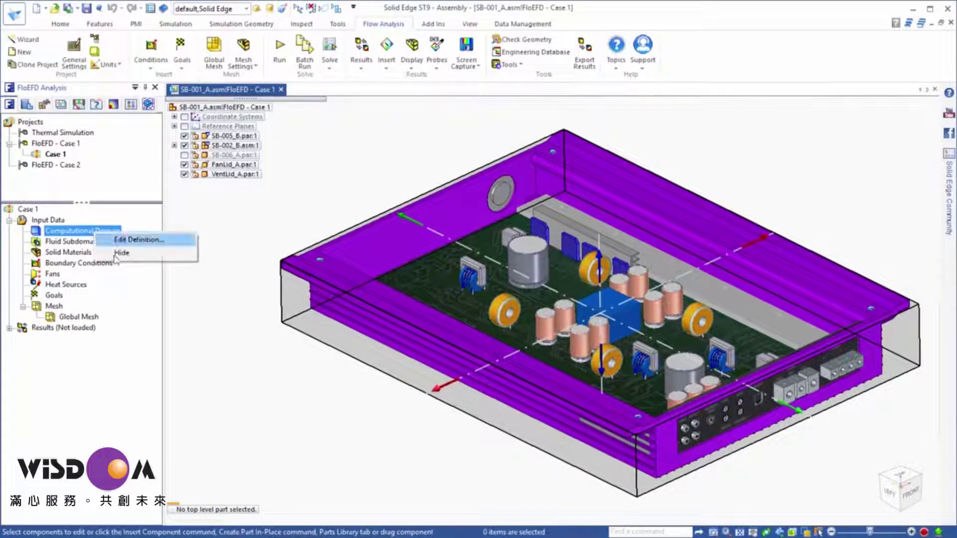
left_click(121, 253)
right_click(53, 252)
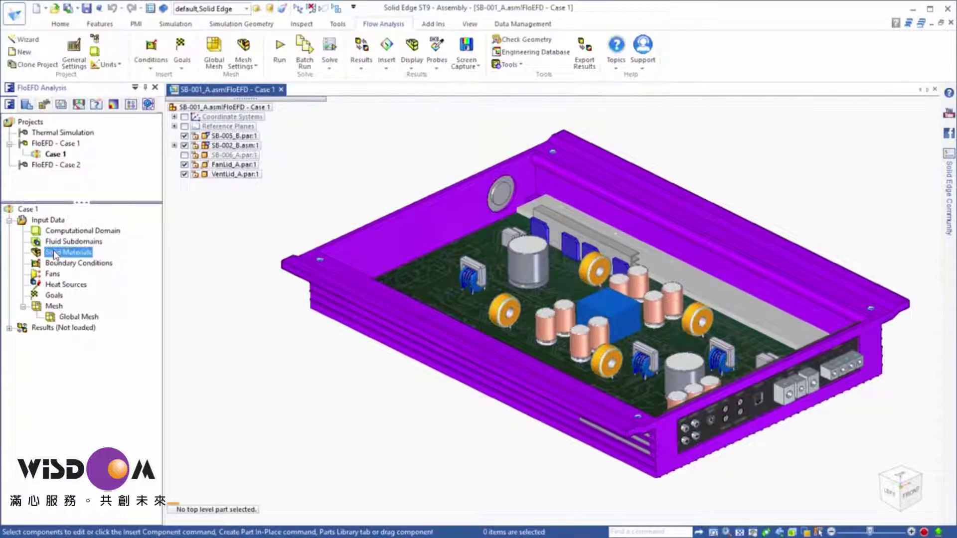
left_click(83, 259)
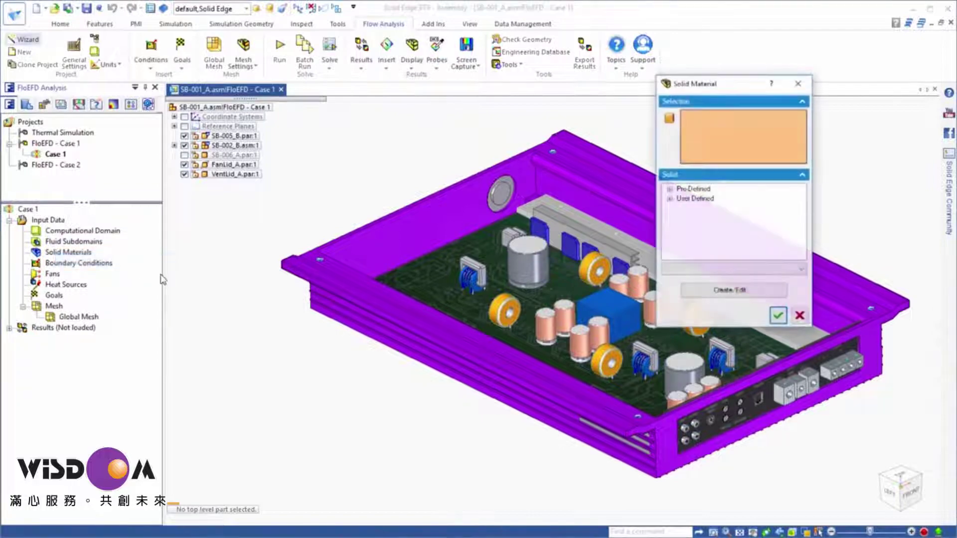
left_click(418, 270)
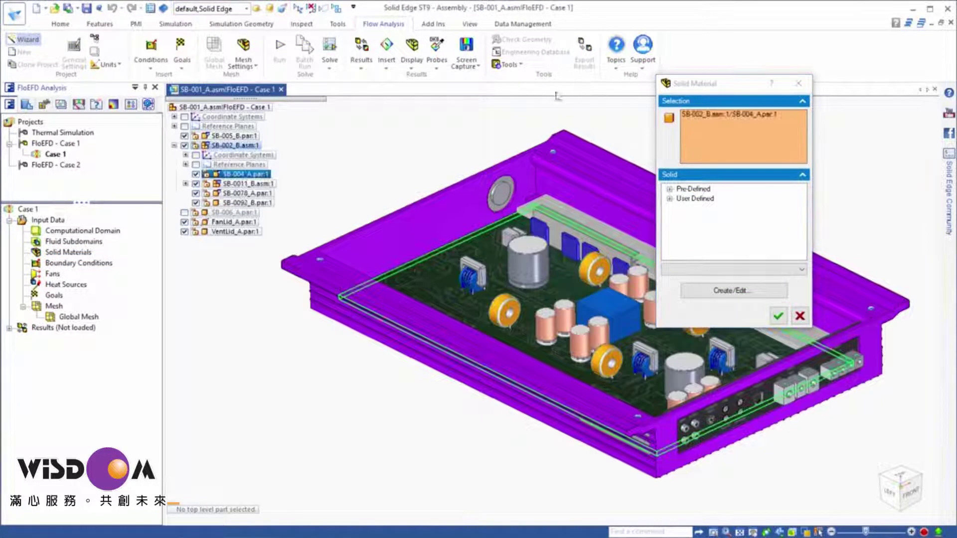
left_click(670, 199)
left_click(695, 209)
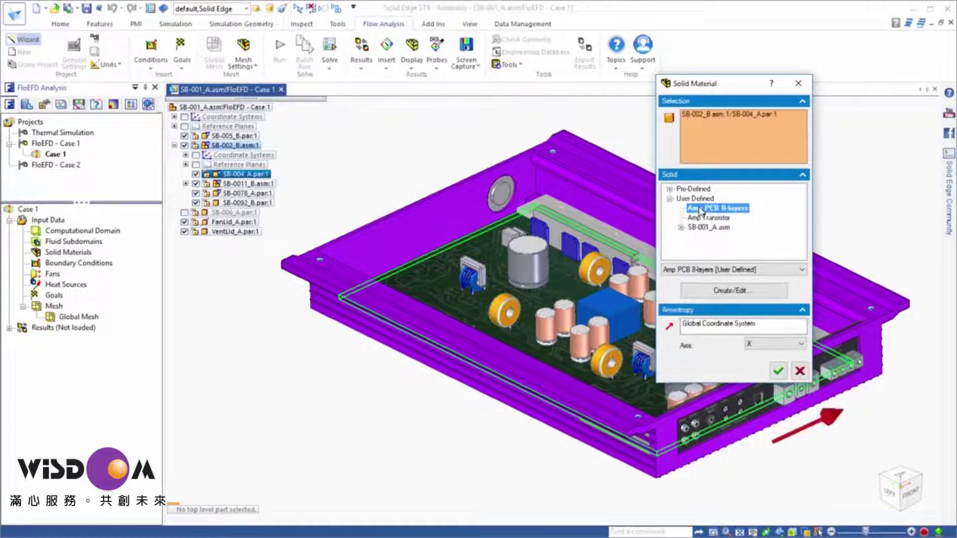
left_click(778, 344)
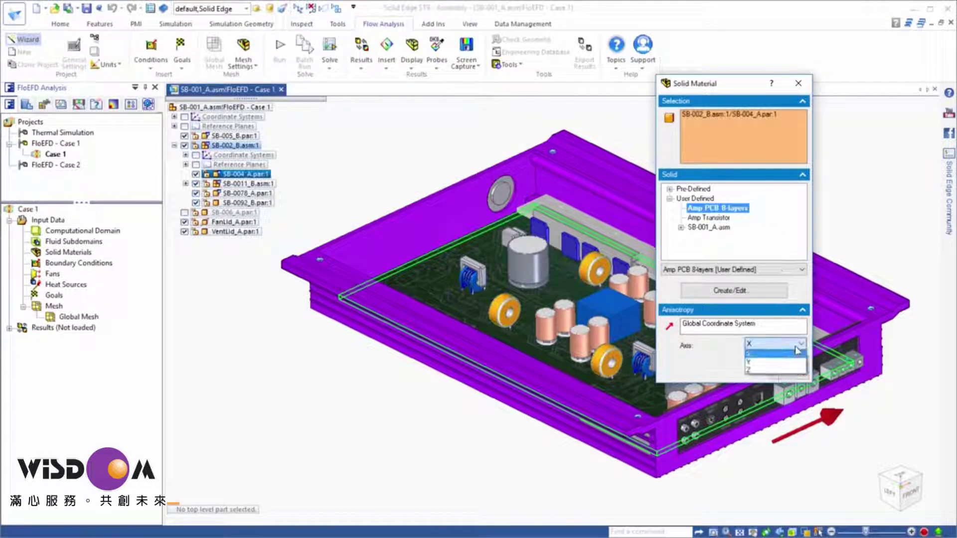
left_click(765, 371)
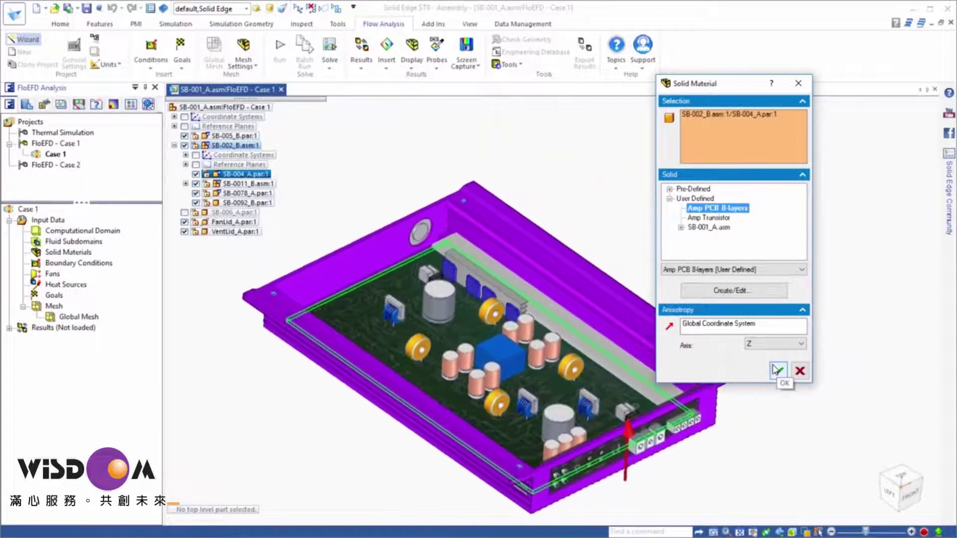
left_click(778, 370)
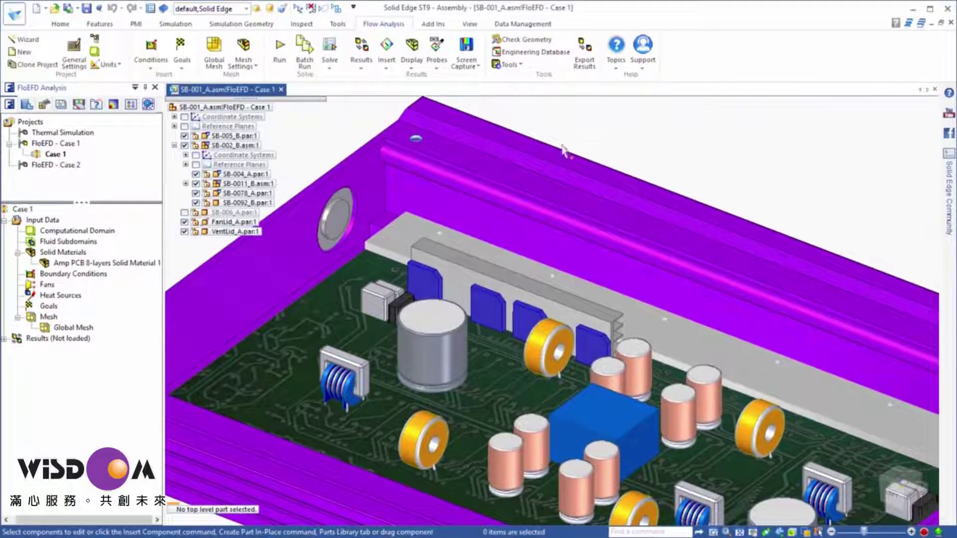
- Assign the user-defined Amp Transistor material to the blue transistors beside the heat sink
left_click(437, 284)
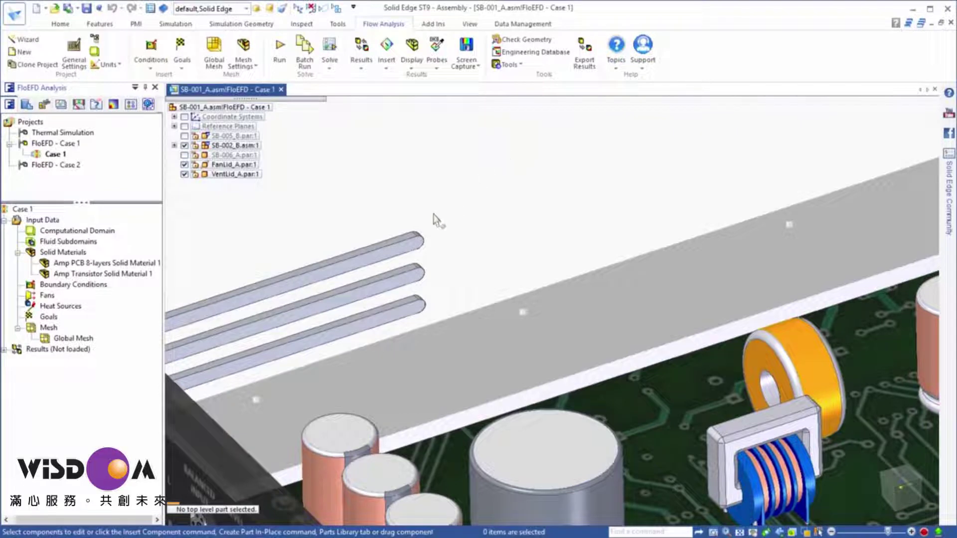
- Apply an Environment Pressure opening with the default 101325 Pa and 25 °C to the three slot faces of VentLid_A
left_click(415, 247)
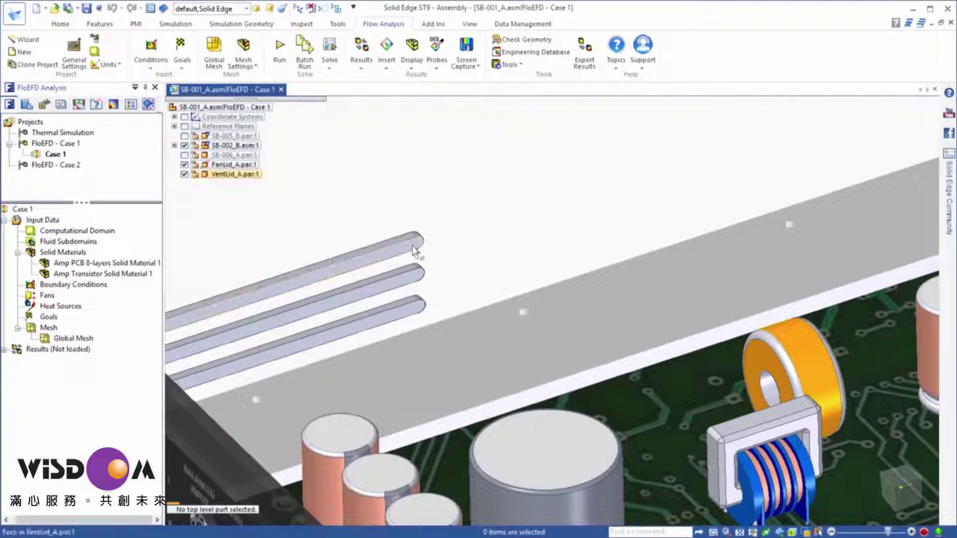
left_click(397, 288, "ctrl")
left_click(401, 312, "ctrl")
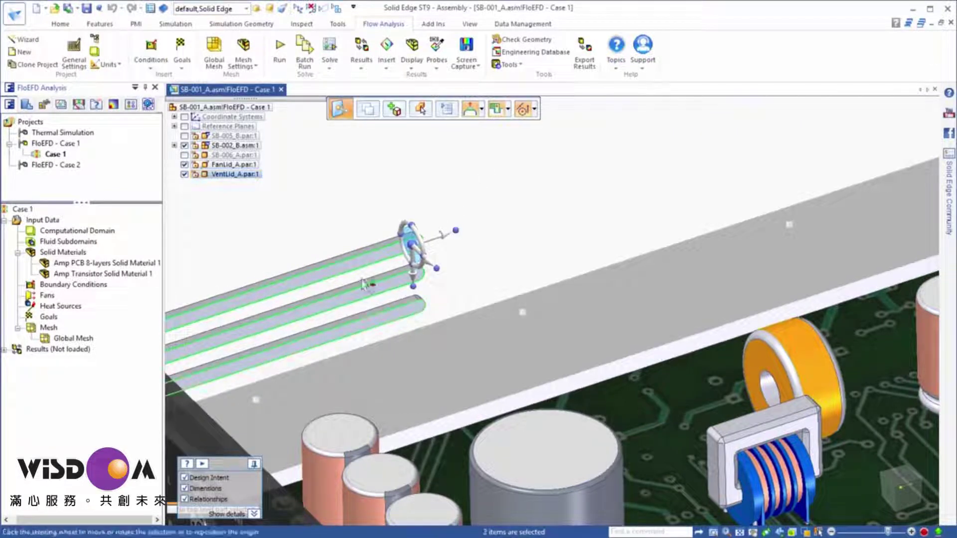
right_click(103, 286)
left_click(149, 291)
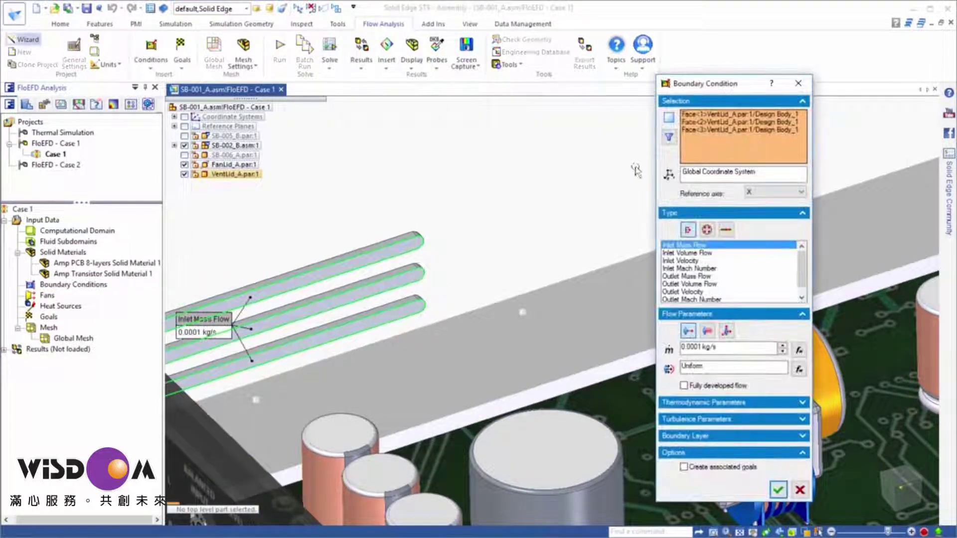
left_click(707, 230)
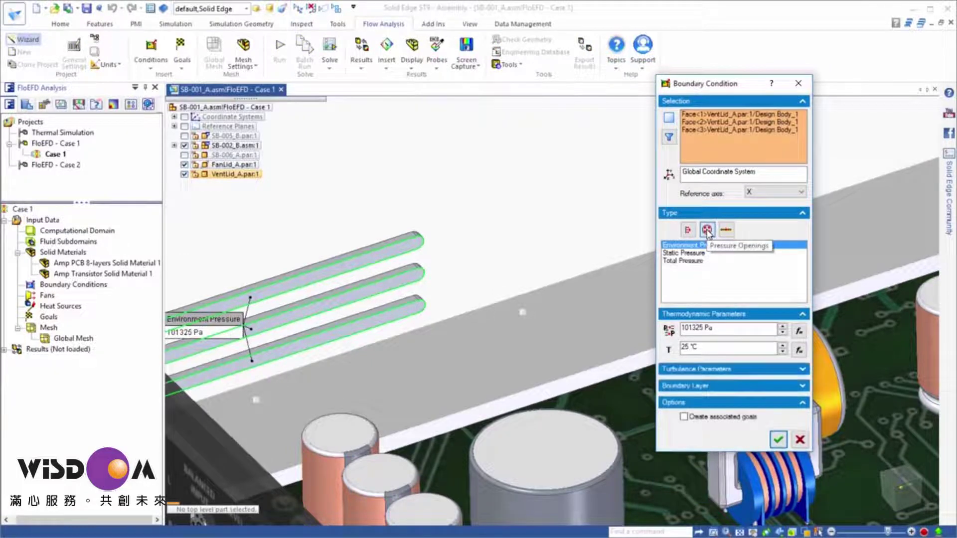
left_click(778, 440)
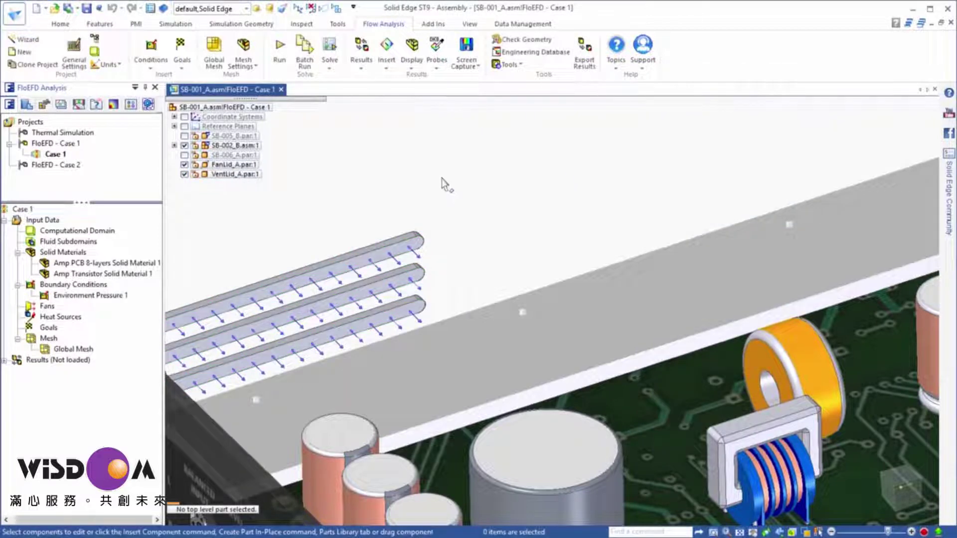
- Show the housing SB-005_B and define a new Outer Wall boundary condition with a wall temperature of 25 °C
left_click(184, 155)
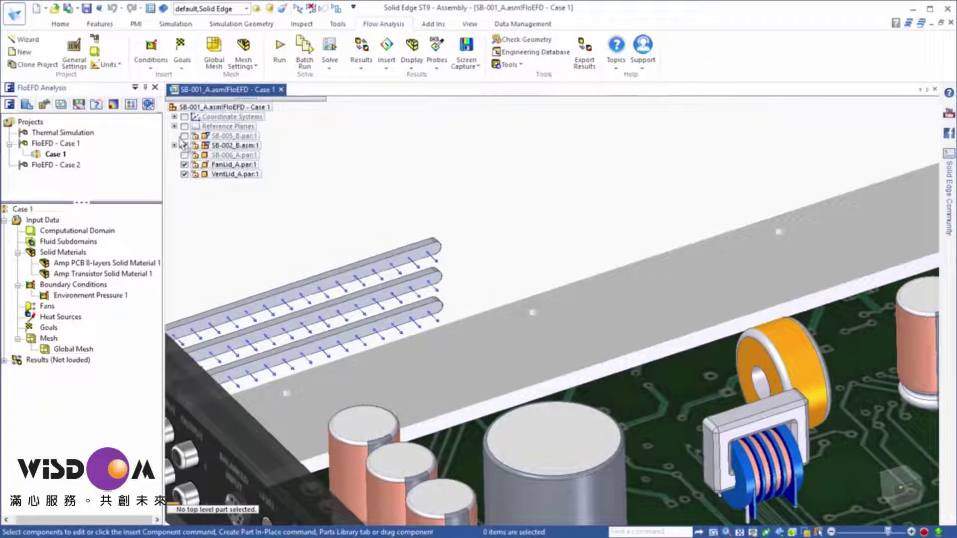
left_click(184, 135)
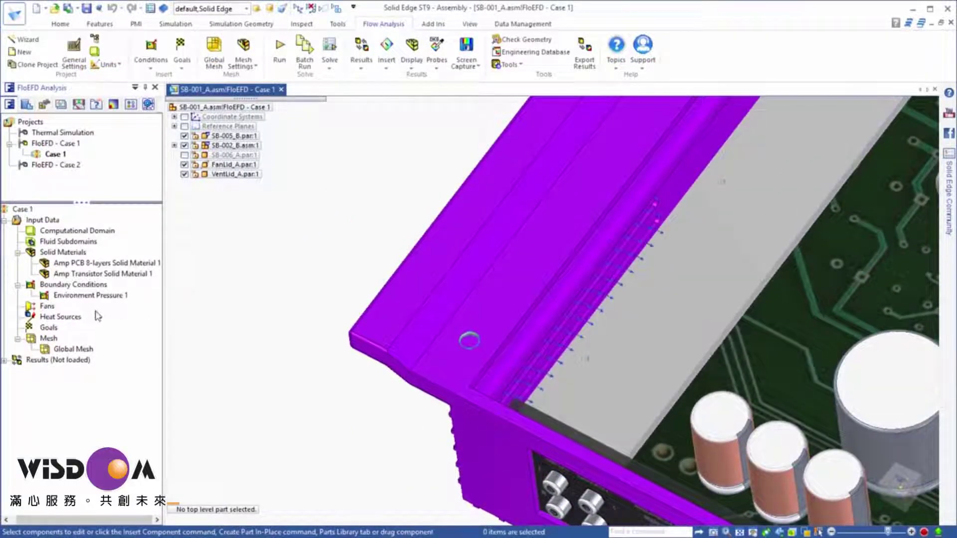
right_click(54, 285)
left_click(78, 294)
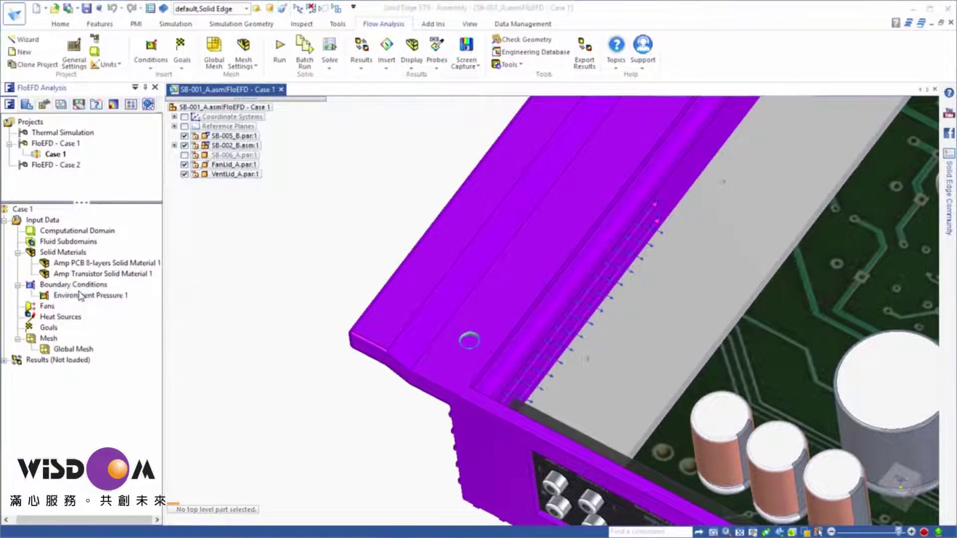
left_click(724, 229)
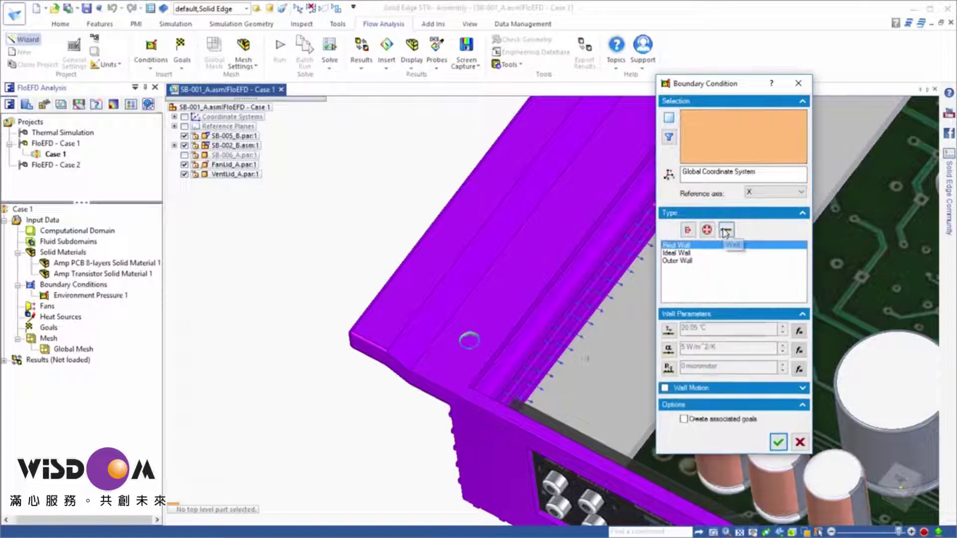
left_click(679, 261)
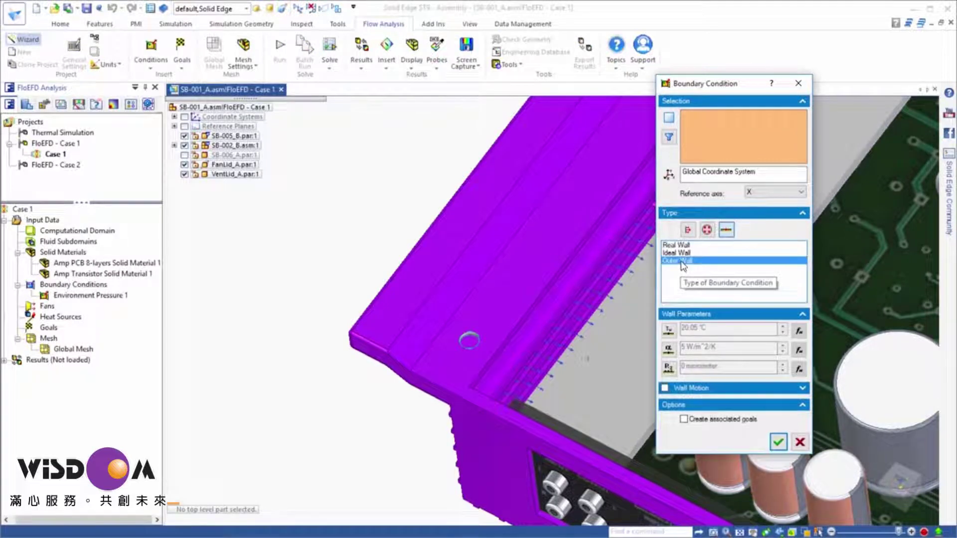
left_click(669, 330)
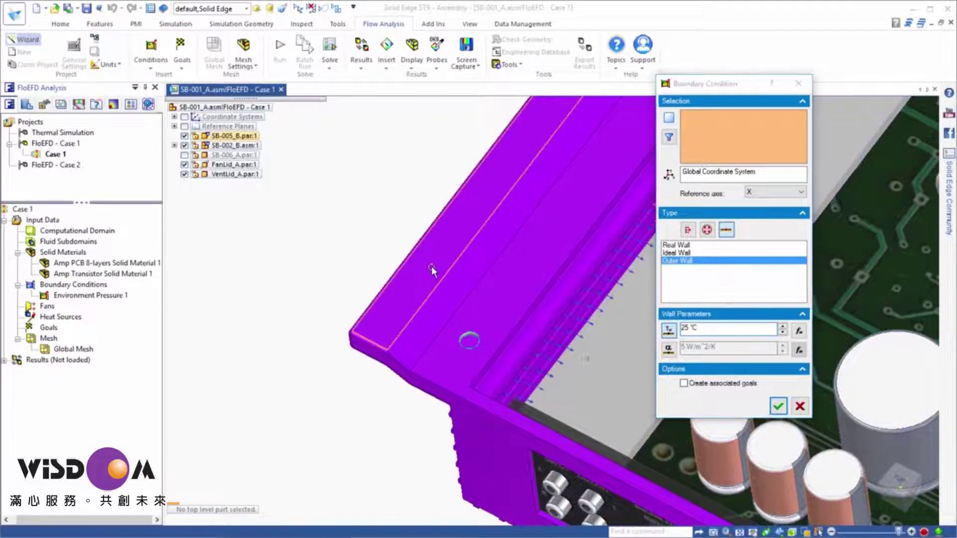
- Assign the outer wall condition to the outermost top faces on both long sides of housing SB-005_B and create it
left_click(419, 189)
middle_click_drag(420, 189, 279, 194)
middle_click_drag(318, 330, 497, 431)
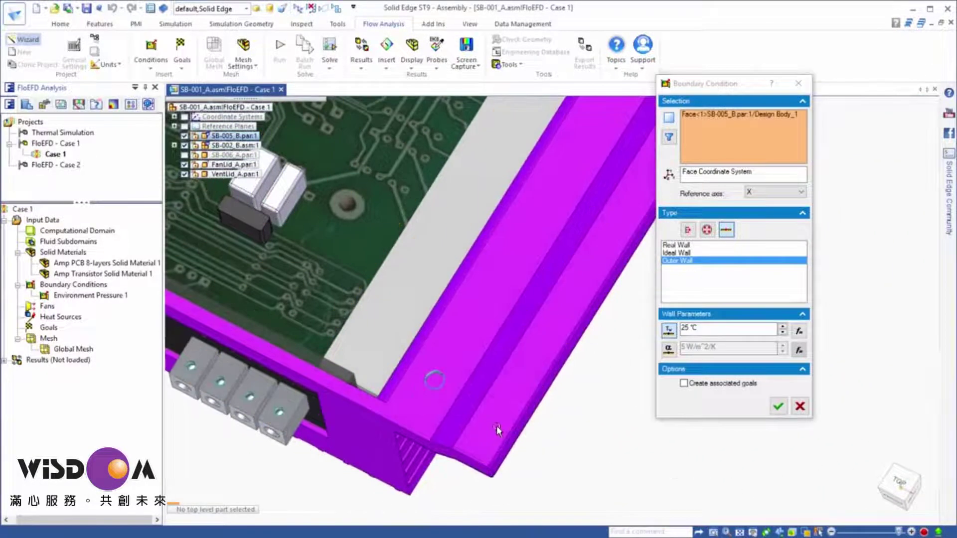
left_click(496, 426)
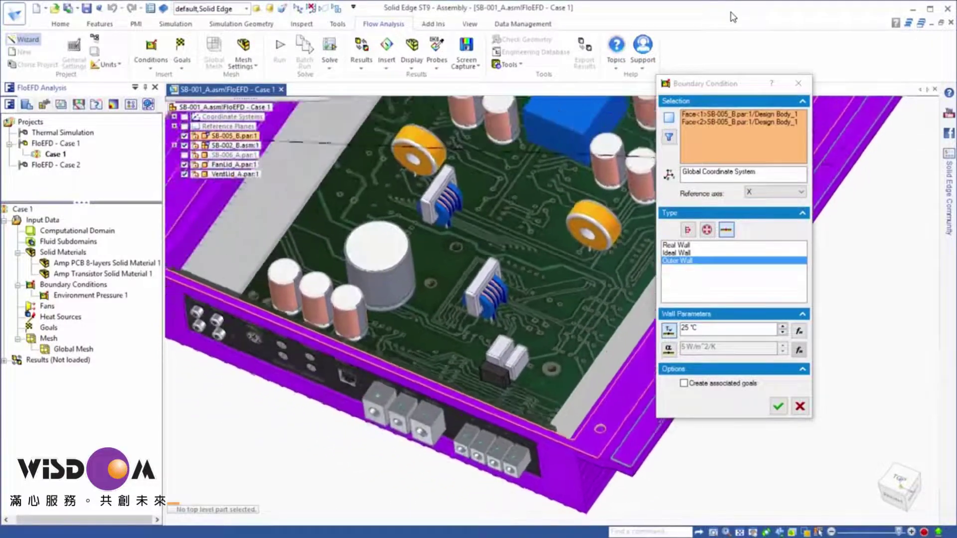
left_click(777, 406)
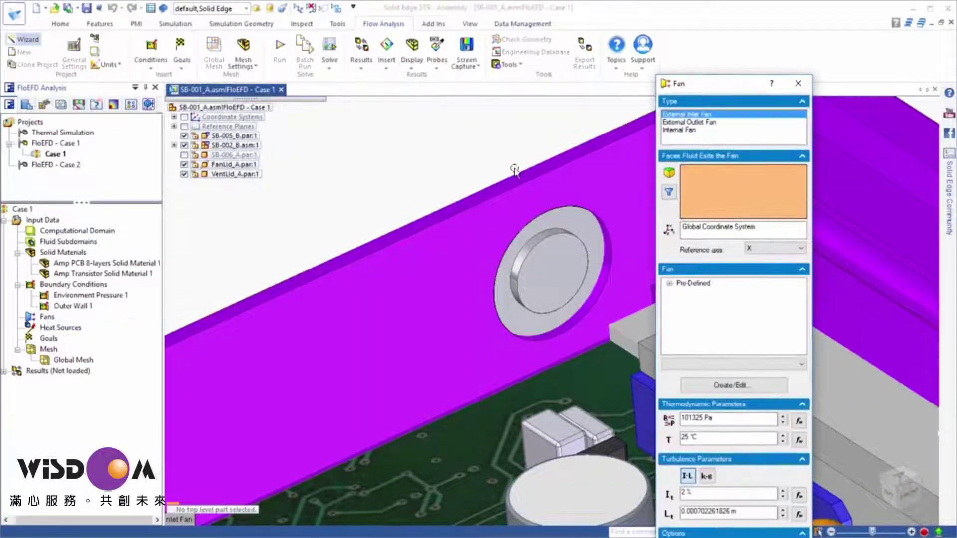
- Place the external inlet fan on the inner face of FanLid_A using the pre-defined Papst DC-Axial Series 600 fan curve 612
left_click(549, 249)
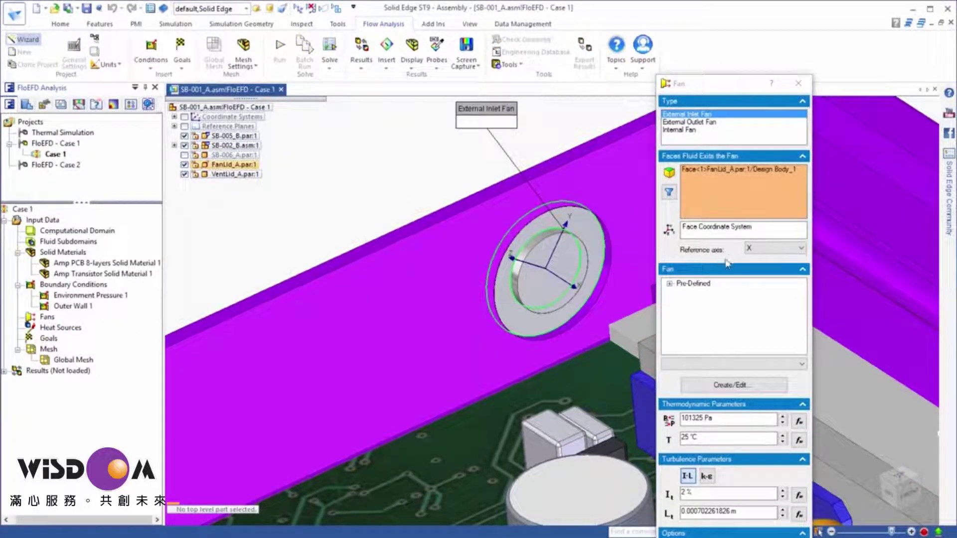
left_click(669, 283)
left_click(681, 302)
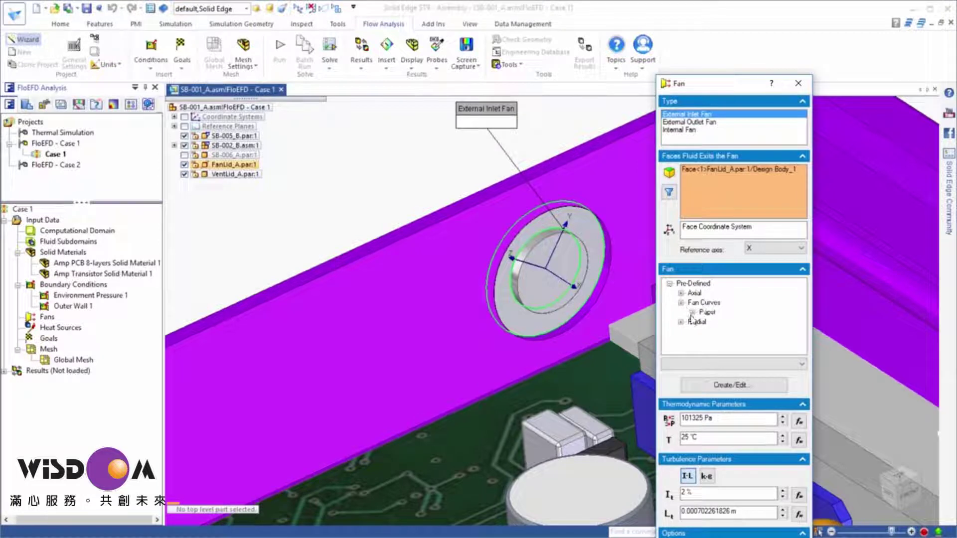
left_click(692, 312)
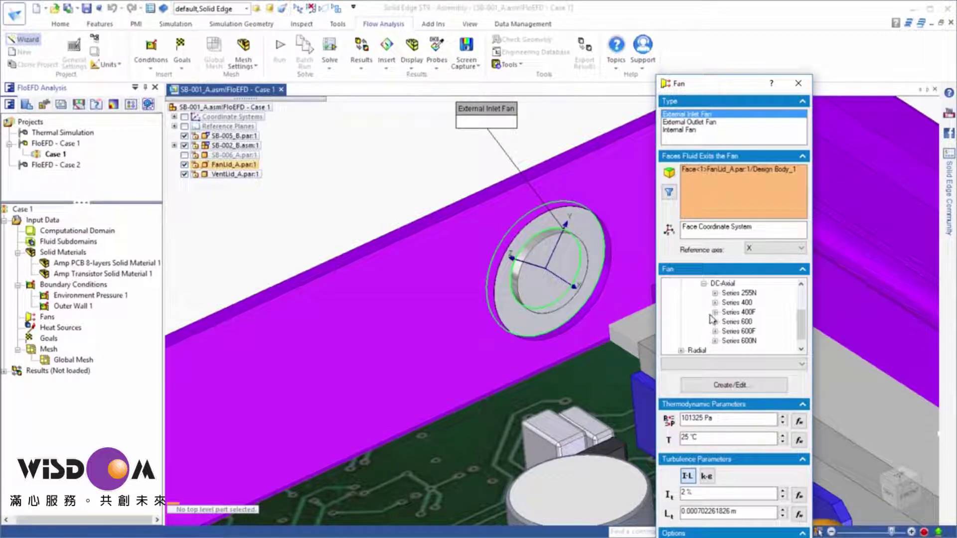
left_click(715, 321)
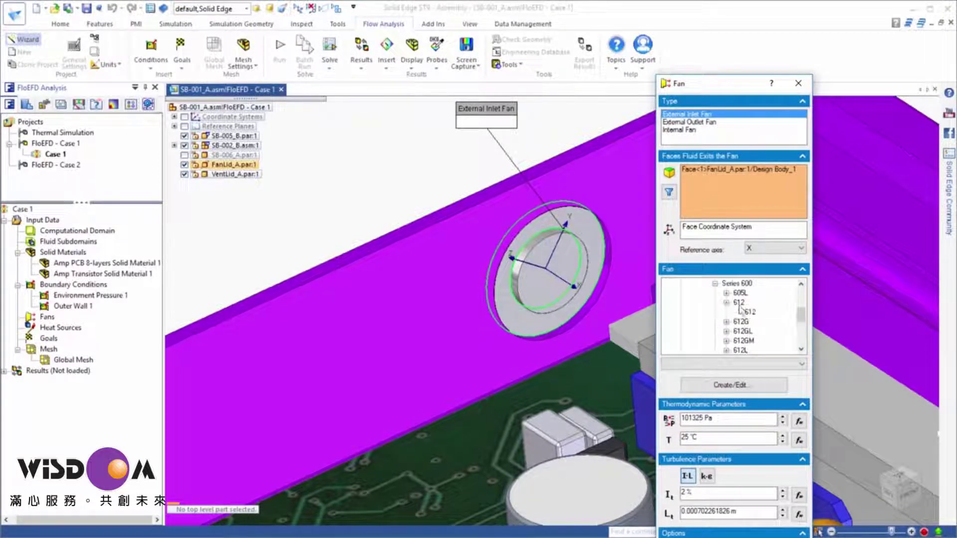
left_click(747, 312)
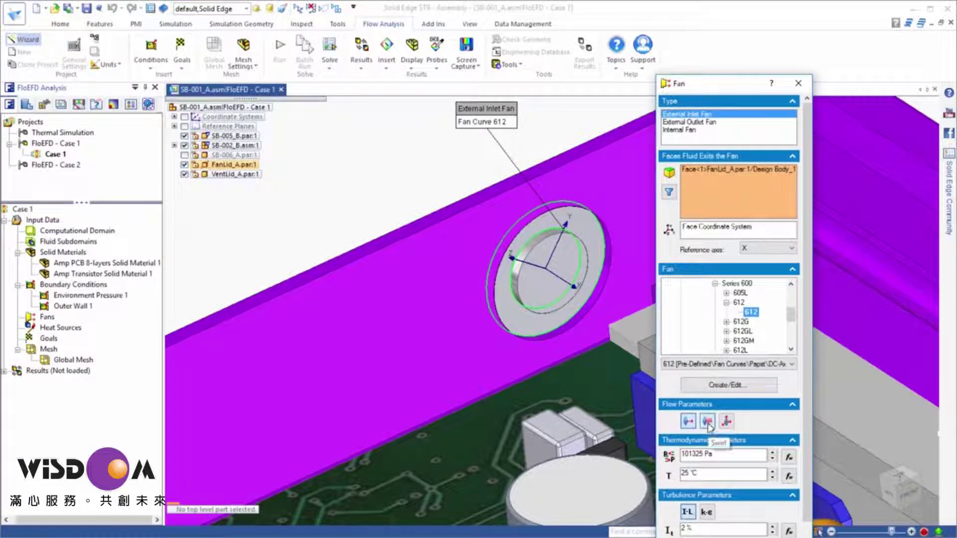
- Enable swirl for the inlet fan with an angular velocity of 1000 and create the fan
left_click(707, 421)
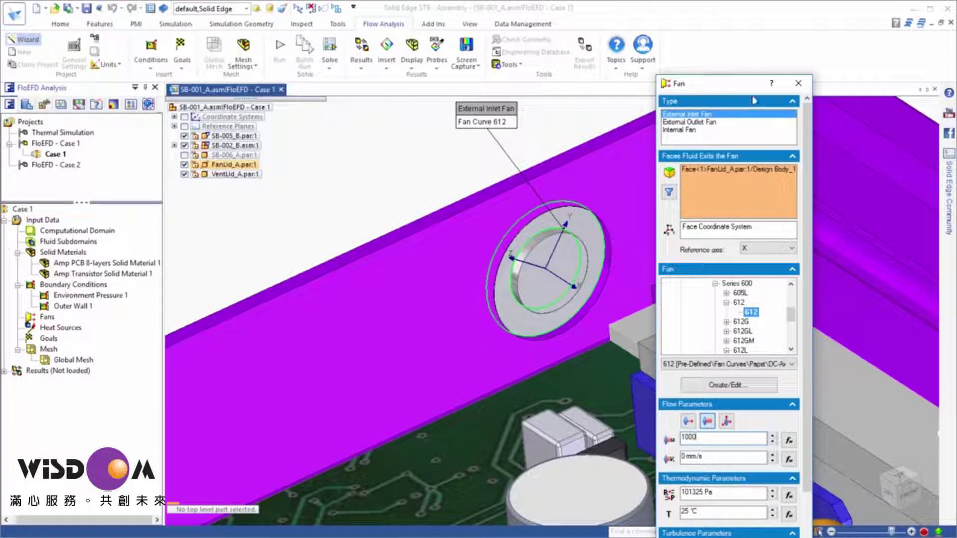
left_click_drag(748, 85, 750, 8)
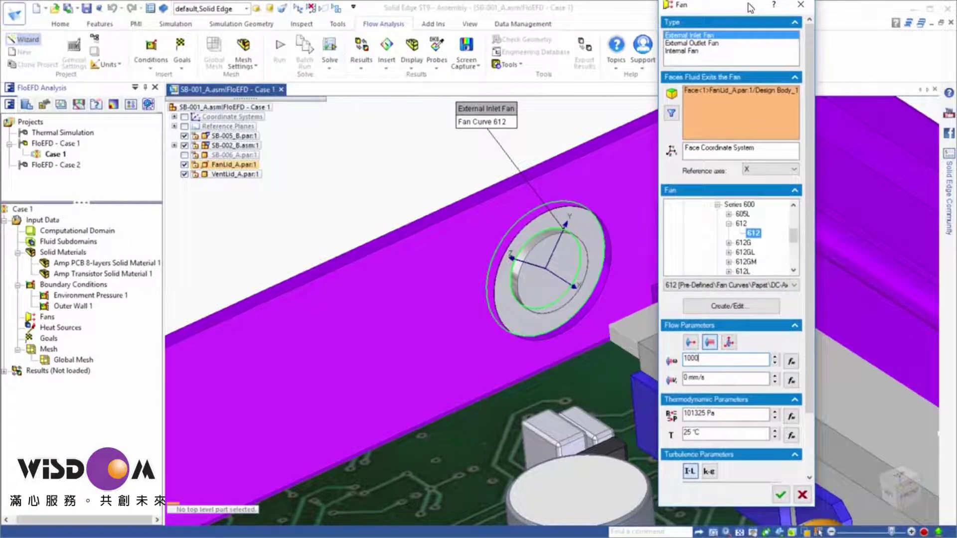
left_click(780, 496)
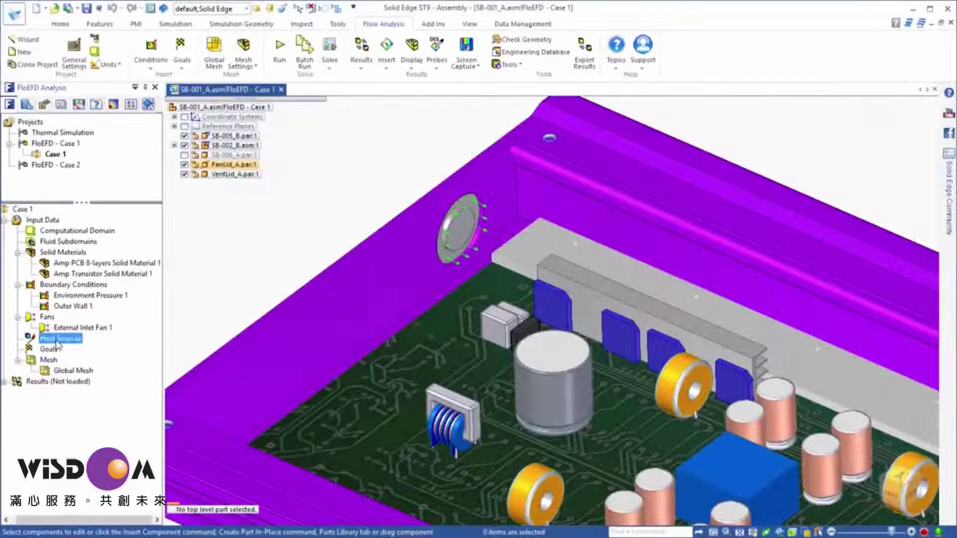
- Add a volume heat source of 20 W to the four blue transistors, reusing the components of the Amp Transistor material
right_click(57, 340)
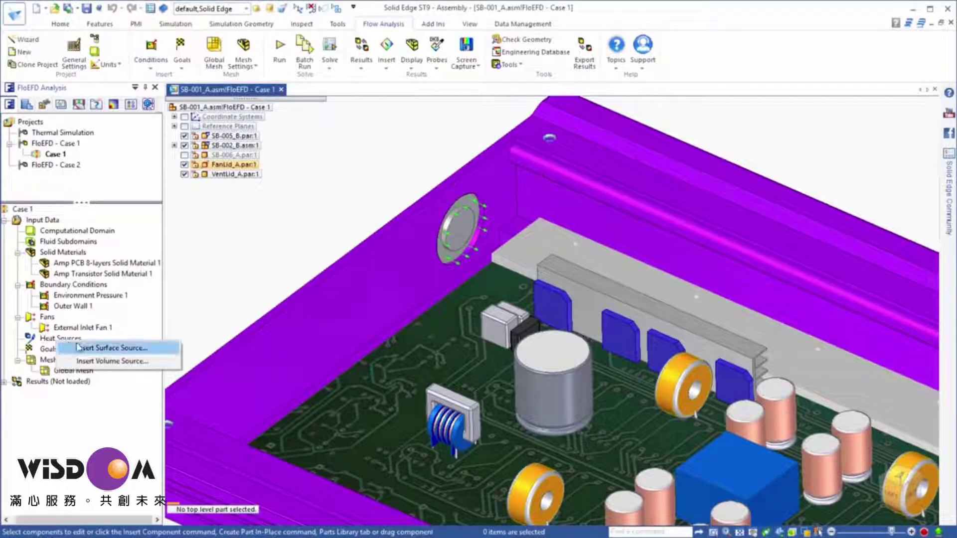
left_click(91, 362)
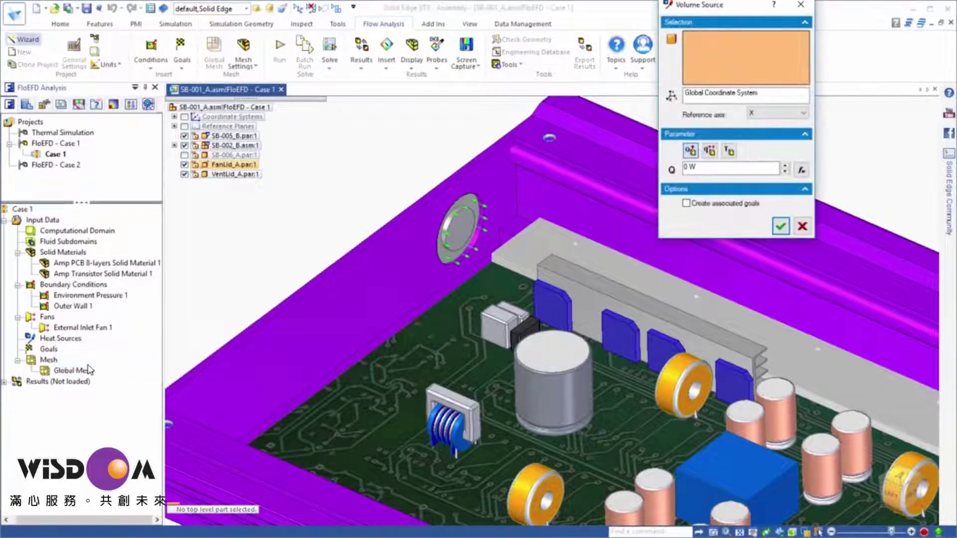
left_click(71, 275)
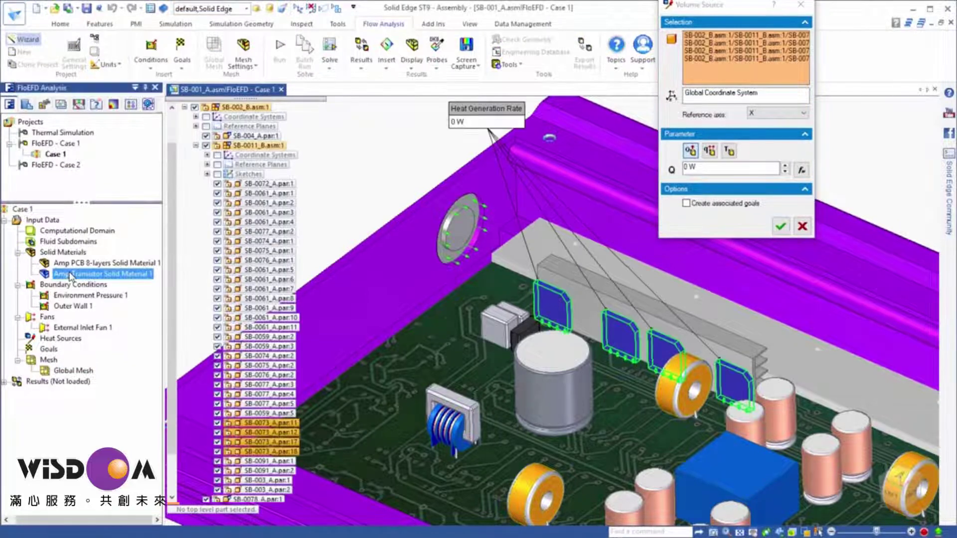
left_click(690, 166)
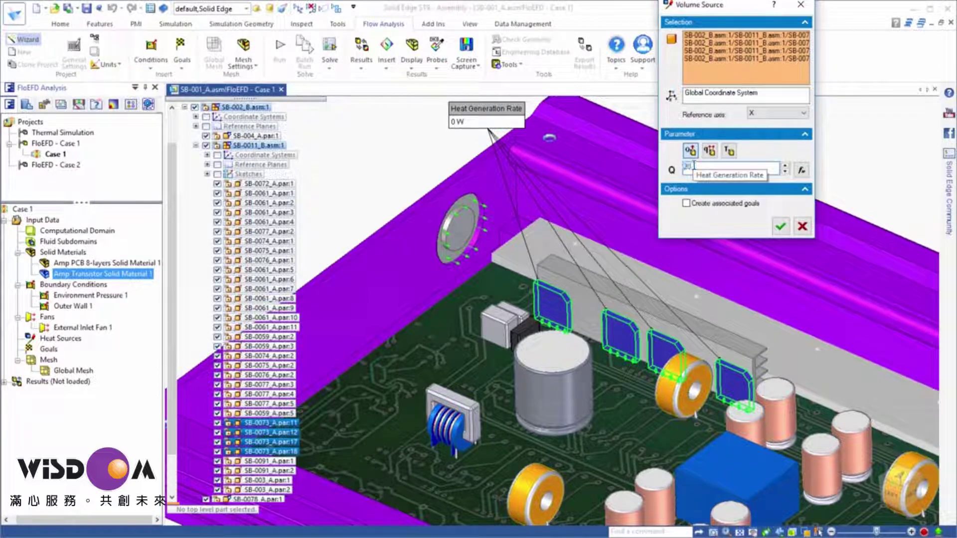
type("20")
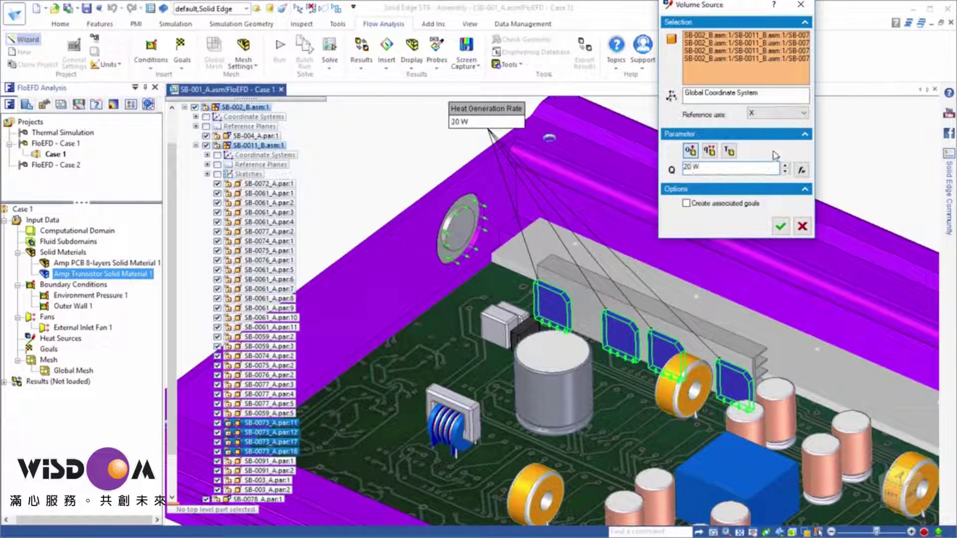
left_click(781, 226)
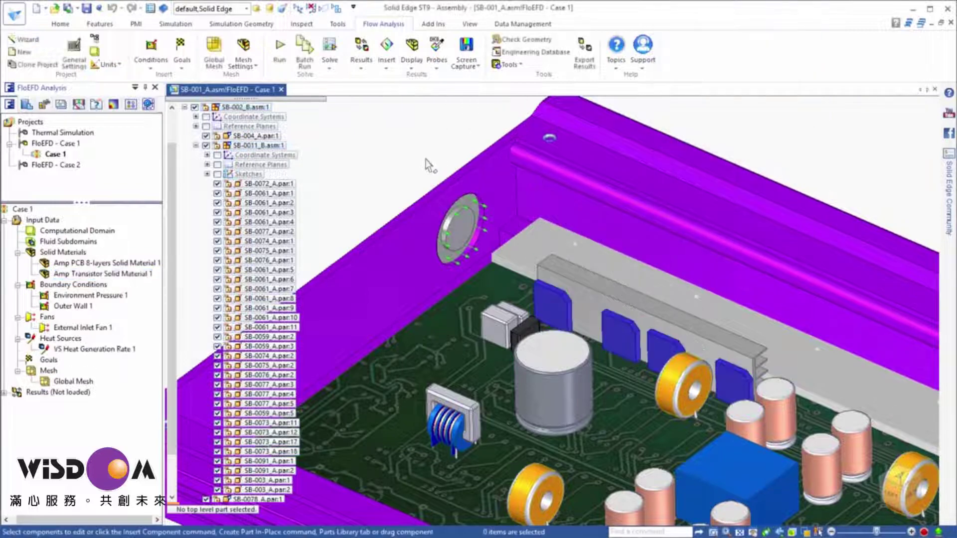
- Add a heat generation volume source for the copper-coloured capacitors on the circuit board
middle_click_drag(424, 156, 397, 134)
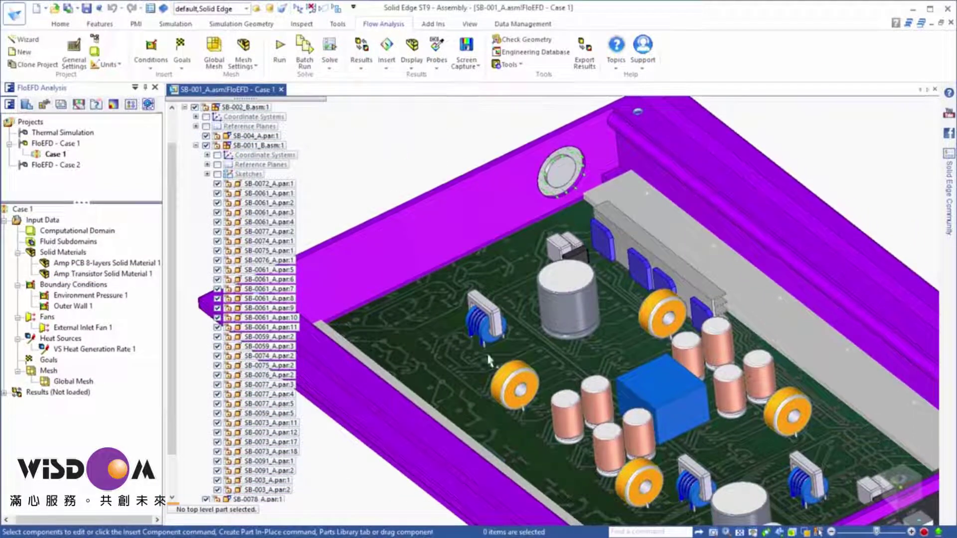
left_click(561, 405)
left_click(74, 49)
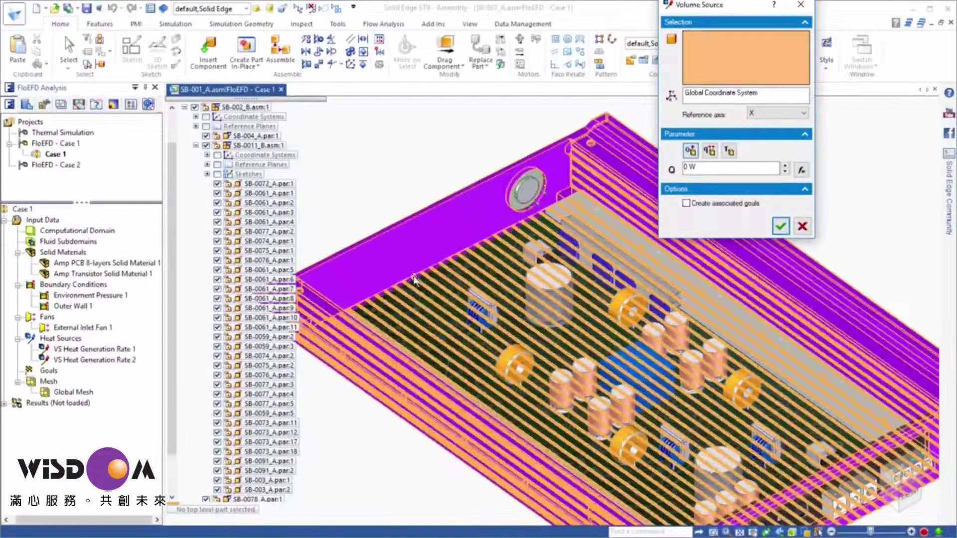
- Add a volume heat source with a heat generation rate of 220 W to the circuit board SB-004_A
left_click(402, 188)
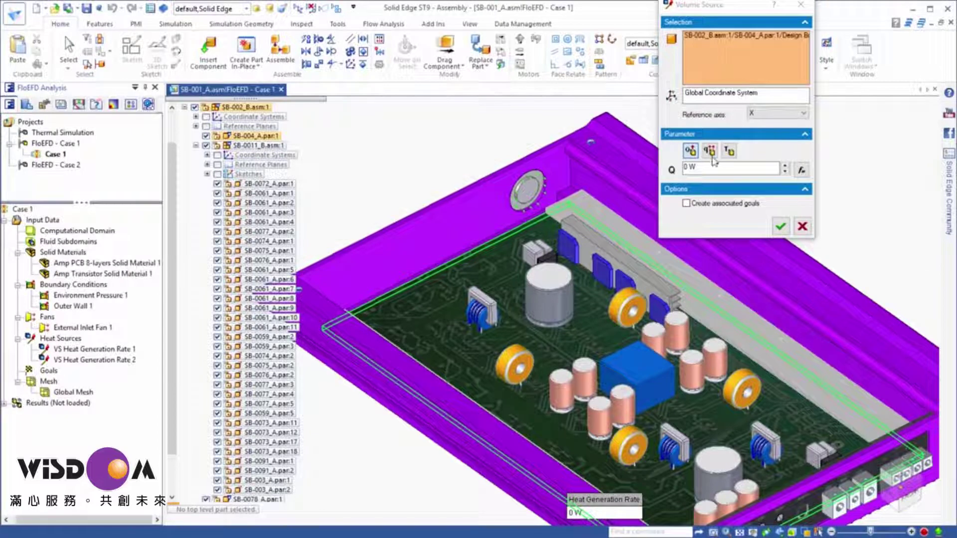
left_click(695, 168)
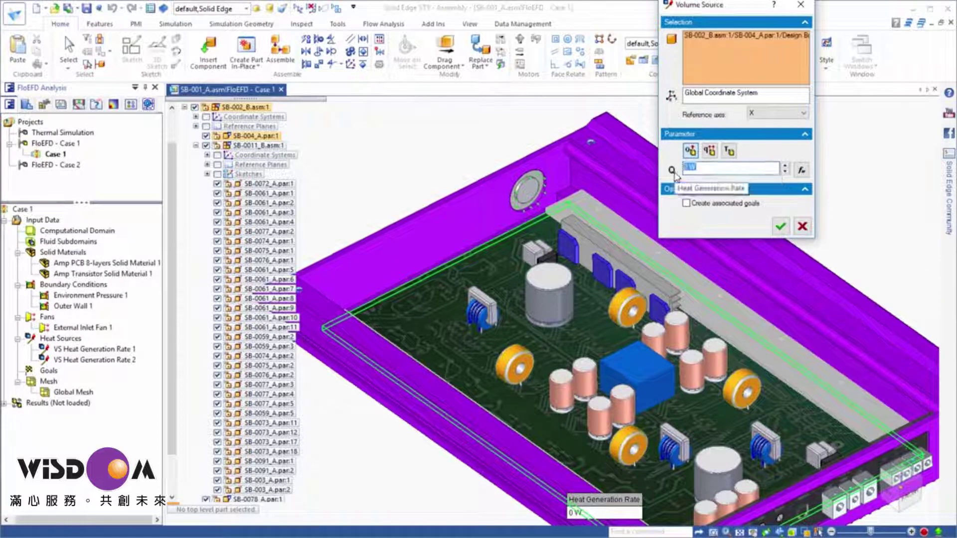
type("22")
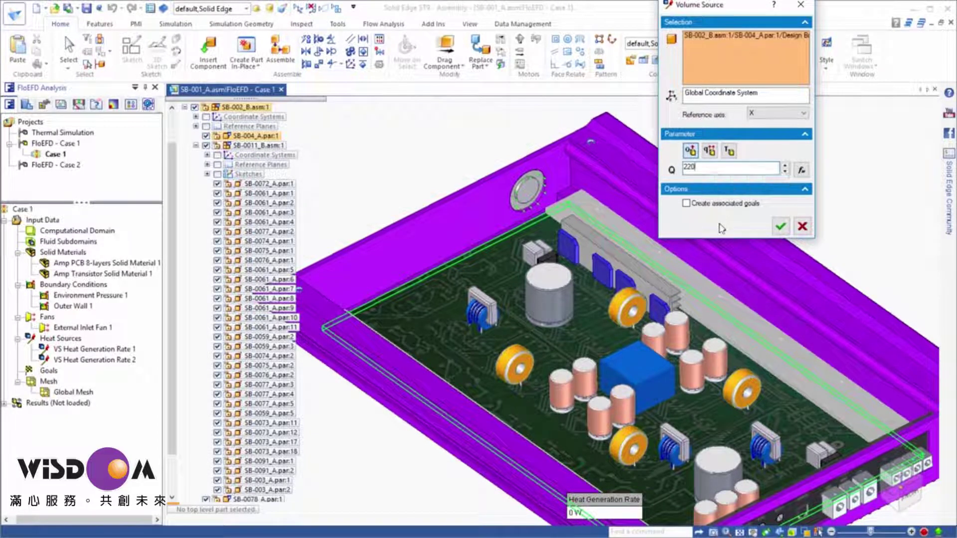
left_click(781, 227)
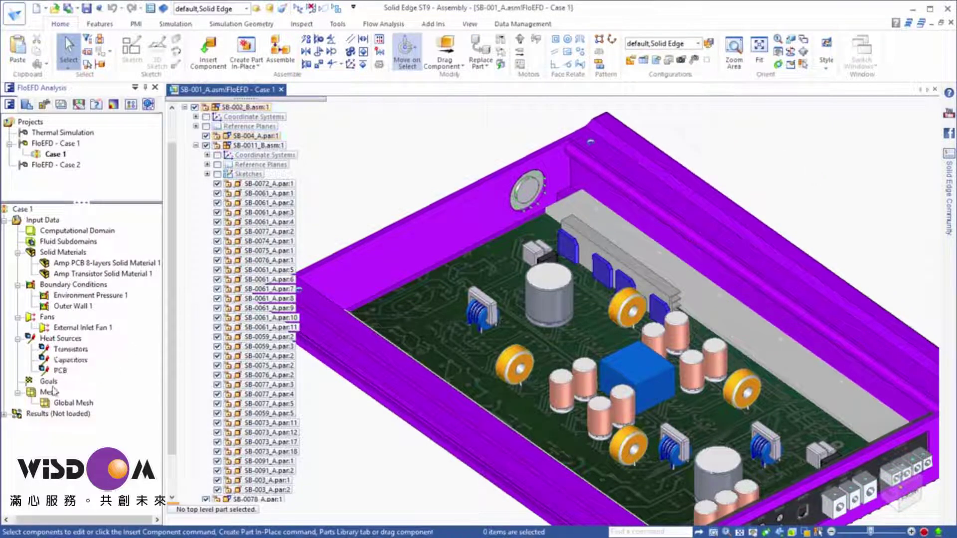
- Add volume goals for the average and maximum Temperature (Solid) of the transistors, reusing the components of the Transistors heat source
right_click(52, 385)
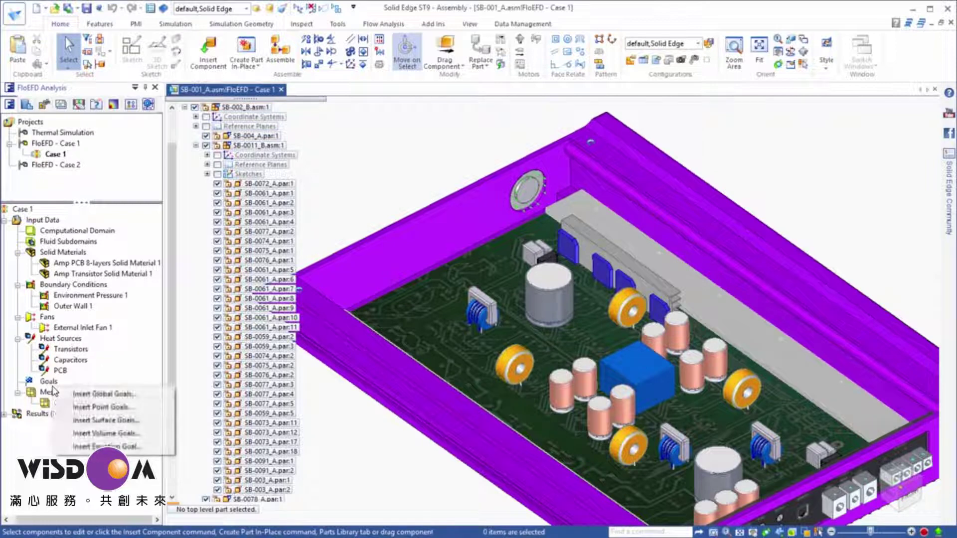
left_click(84, 433)
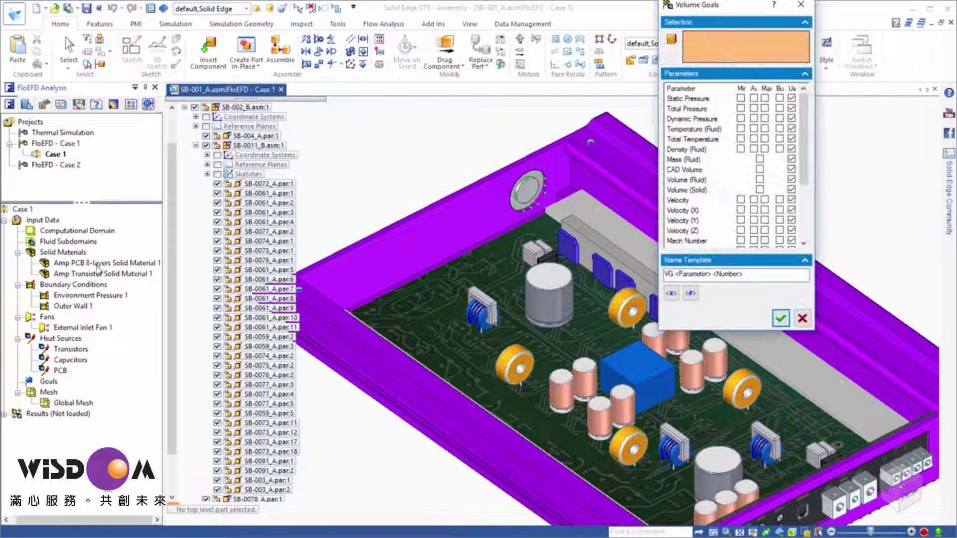
left_click(70, 348)
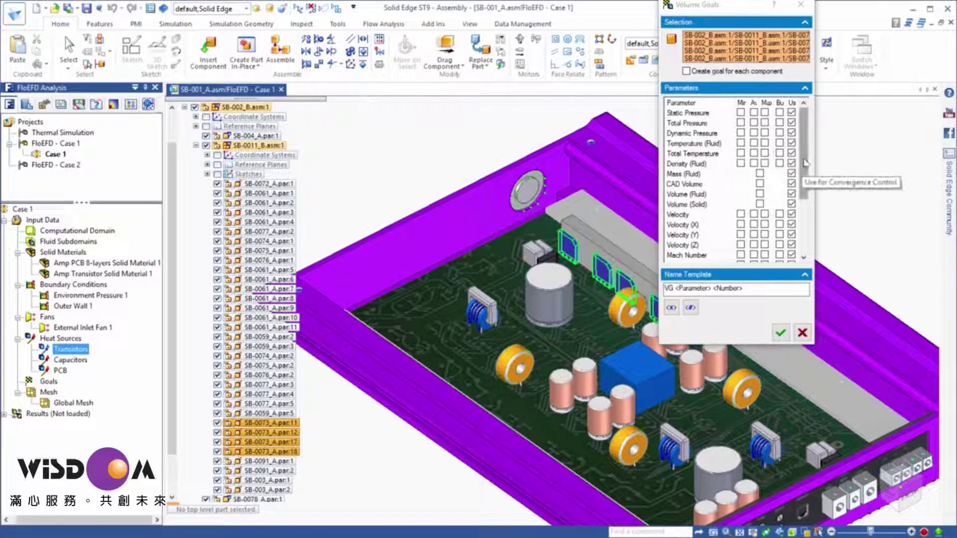
left_click_drag(803, 168, 805, 246)
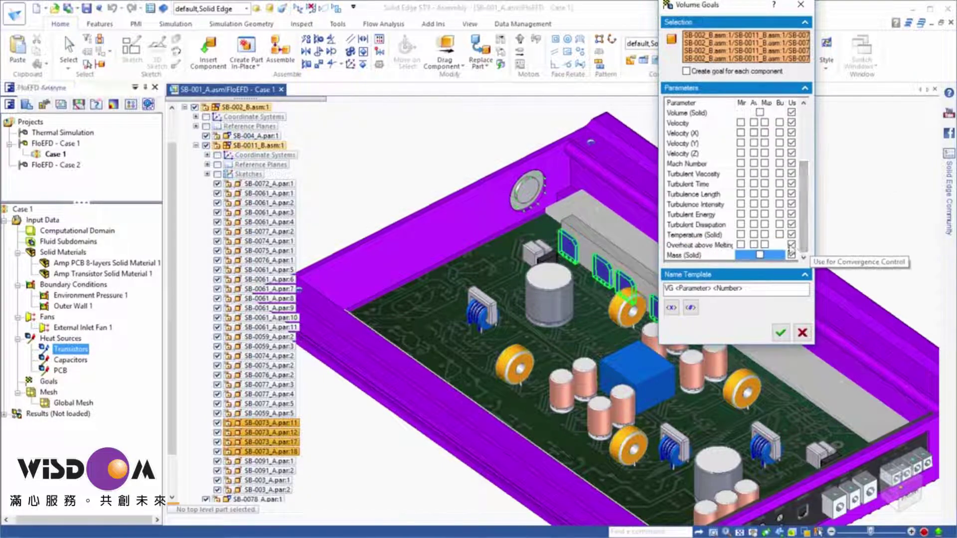
left_click(754, 235)
left_click(764, 234)
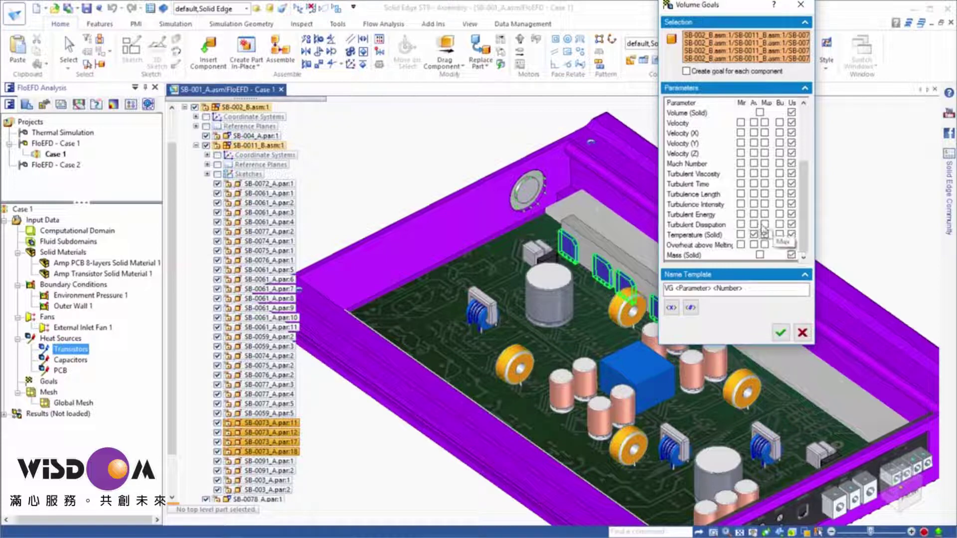
left_click(780, 333)
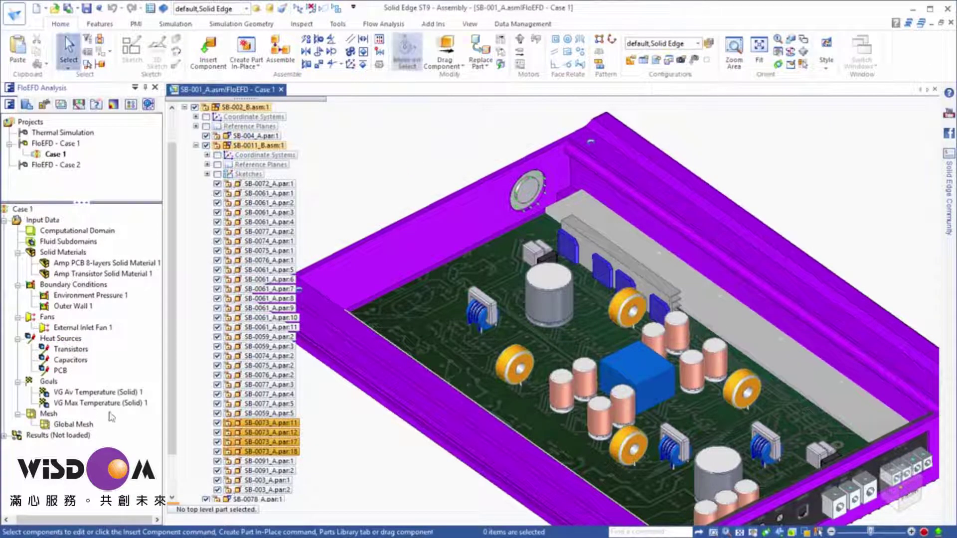
- Add a surface goal for the Volume Flow Rate on the face of External Inlet Fan 1
right_click(50, 383)
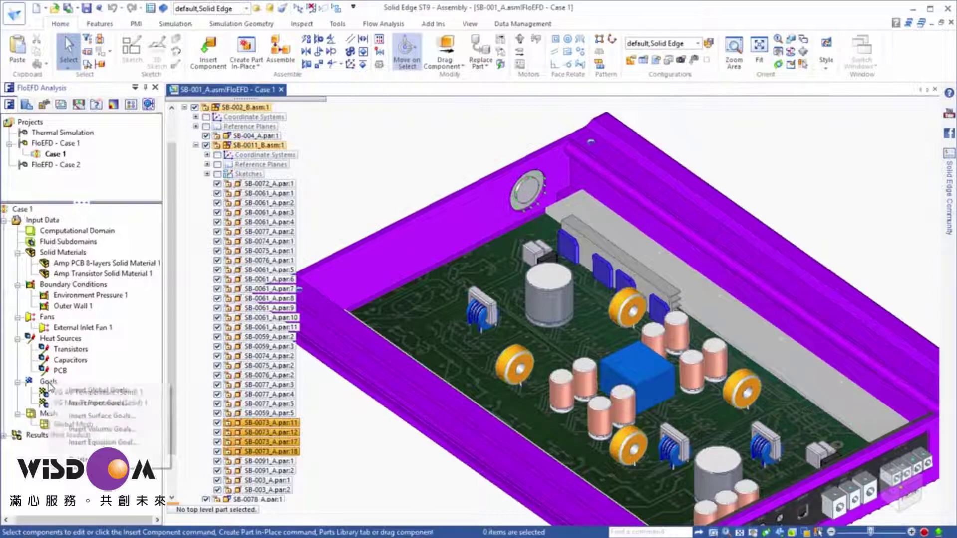
left_click(71, 417)
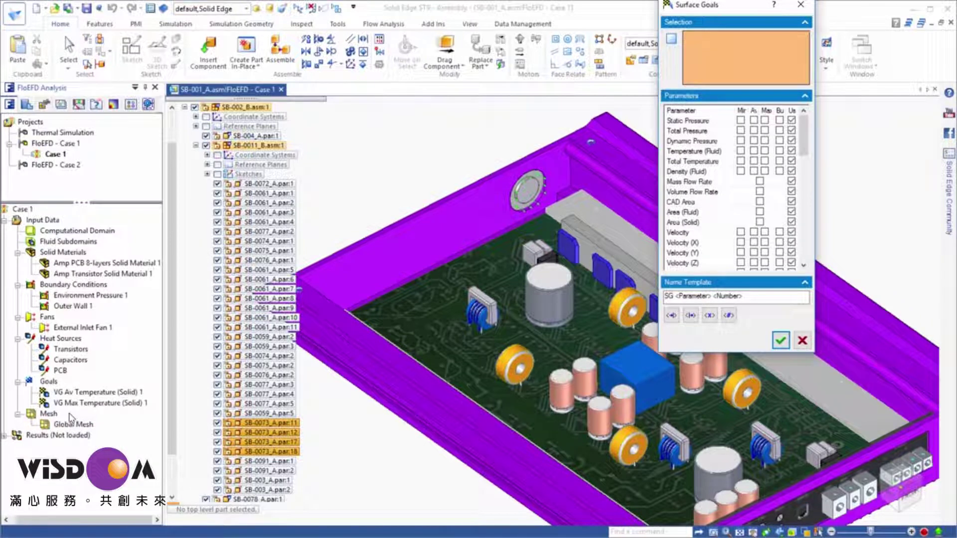
left_click(74, 329)
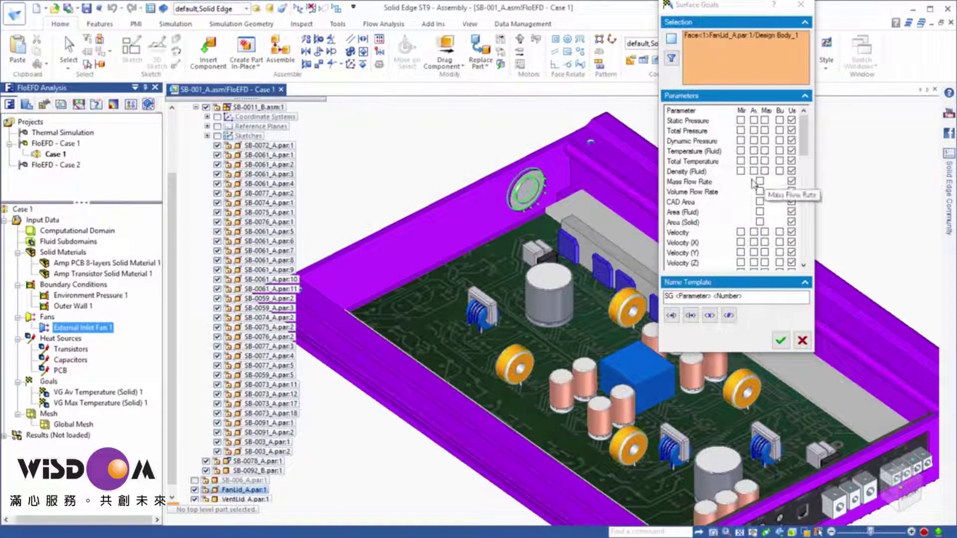
left_click(762, 196)
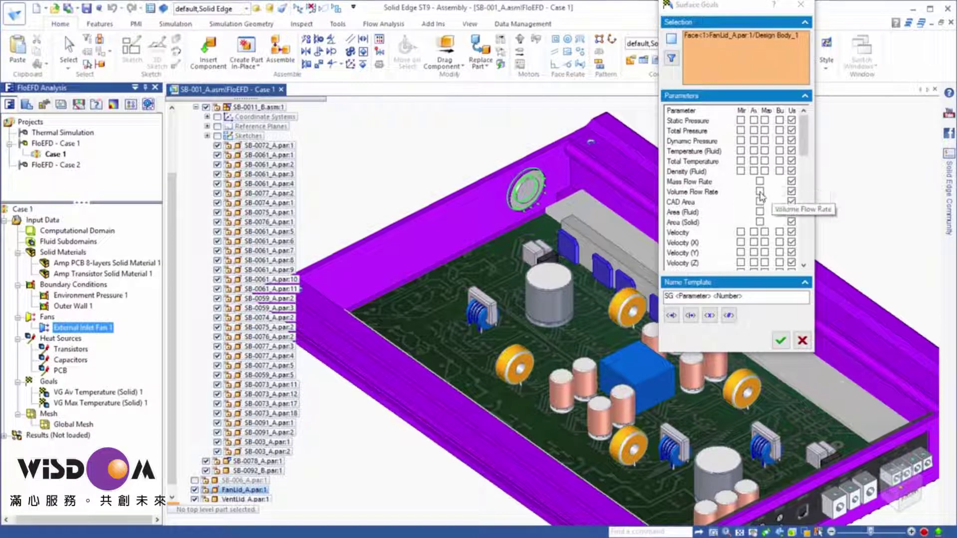
left_click(781, 340)
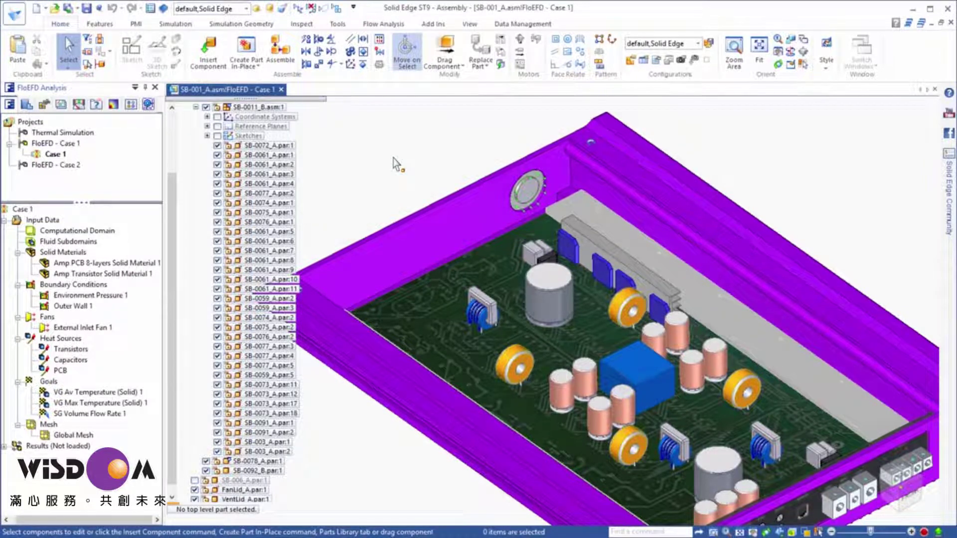
- Open the global mesh definition and review its type and refinement settings
right_click(63, 438)
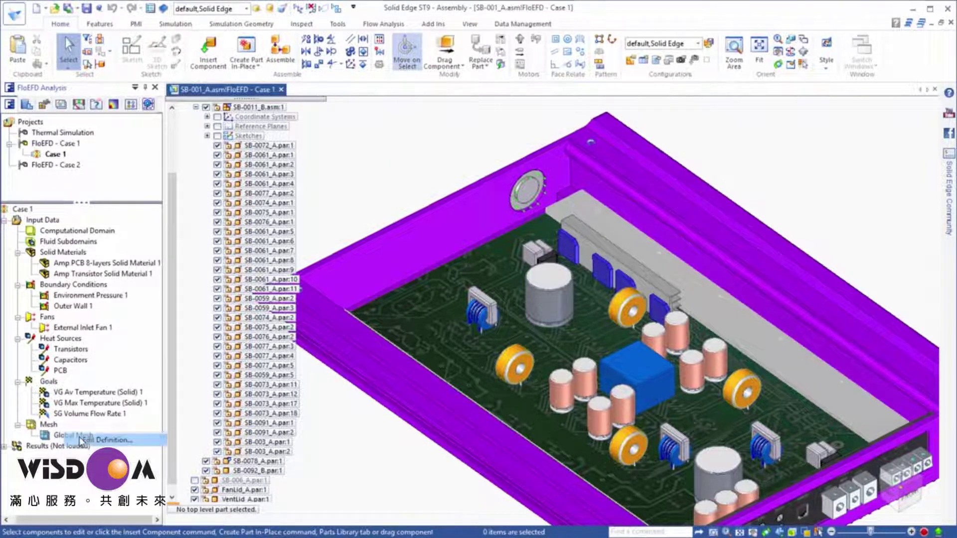
left_click(82, 441)
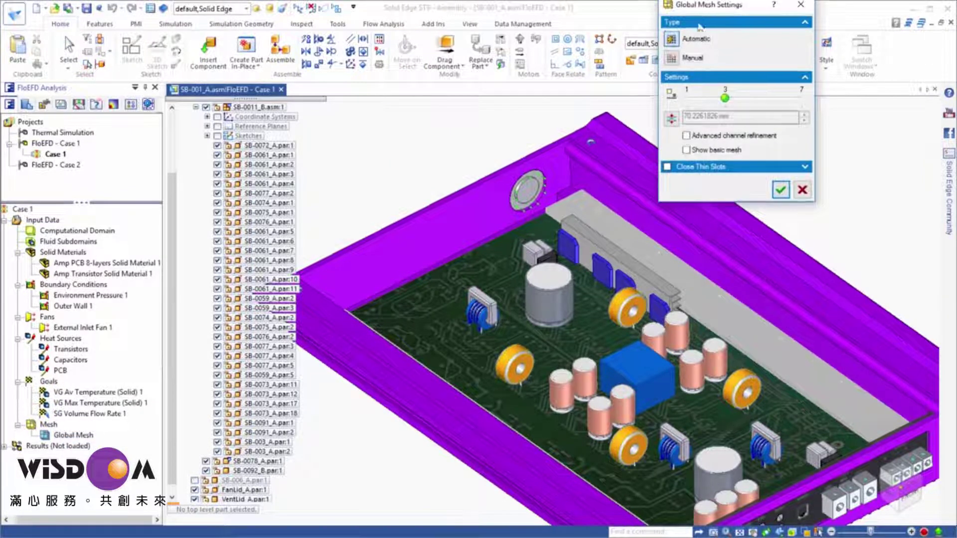
left_click_drag(705, 9, 721, 110)
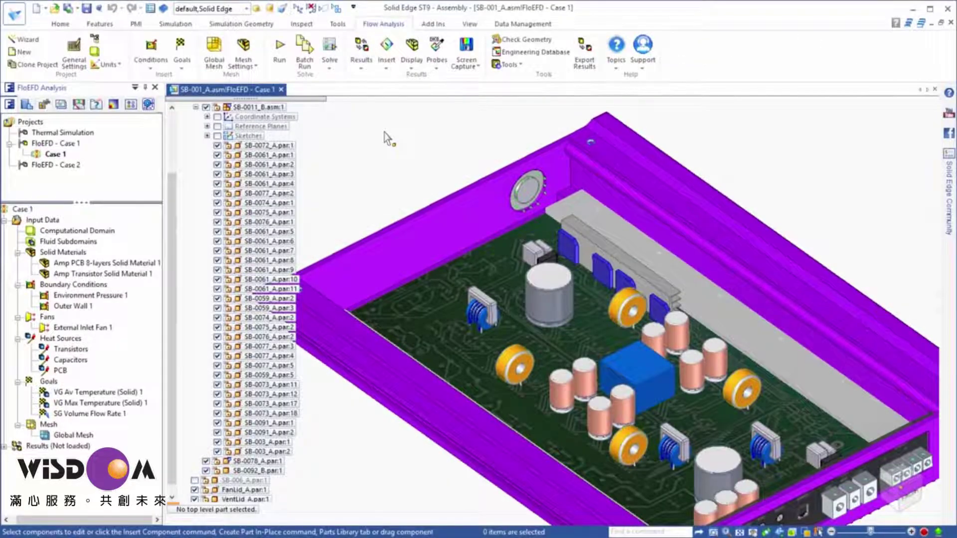
- Run a new calculation of Case 1 with the results loaded after solving
left_click(279, 50)
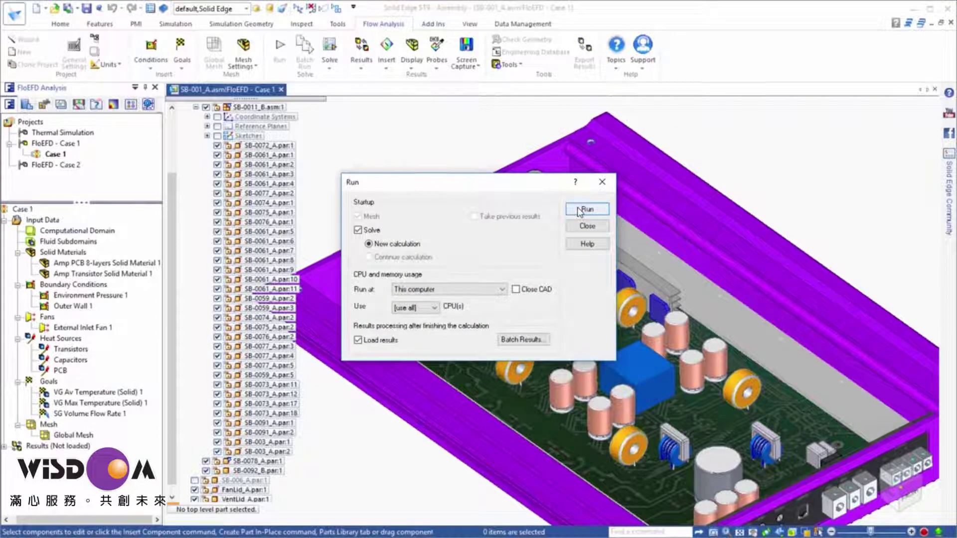
left_click(586, 209)
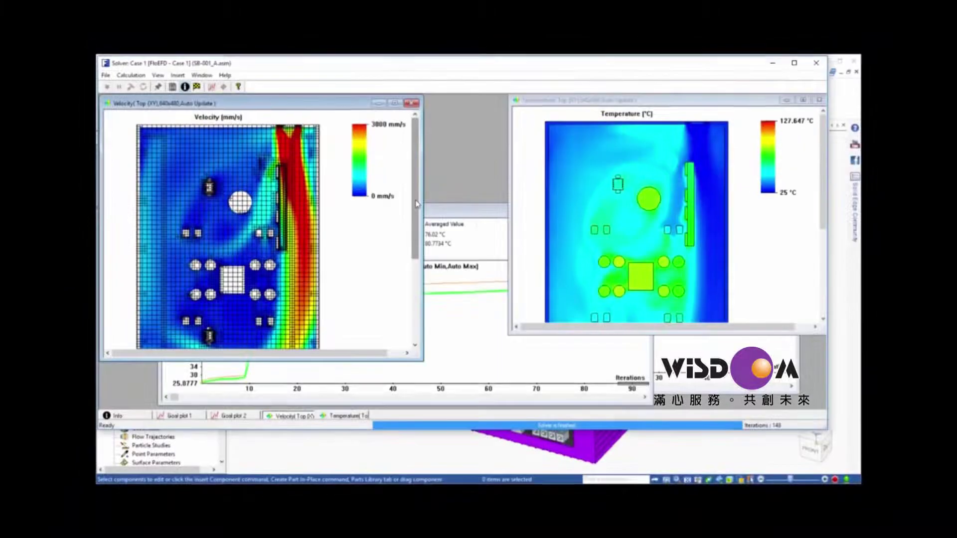
- Examine the solver's velocity and temperature previews and the convergence curves of the transistor temperature goals along the iterations
mouse_move(416, 203)
left_mouse_down()
mouse_move(409, 254)
mouse_move(408, 191)
left_mouse_up()
mouse_move(819, 180)
left_mouse_down()
mouse_move(818, 237)
mouse_move(820, 178)
left_mouse_up()
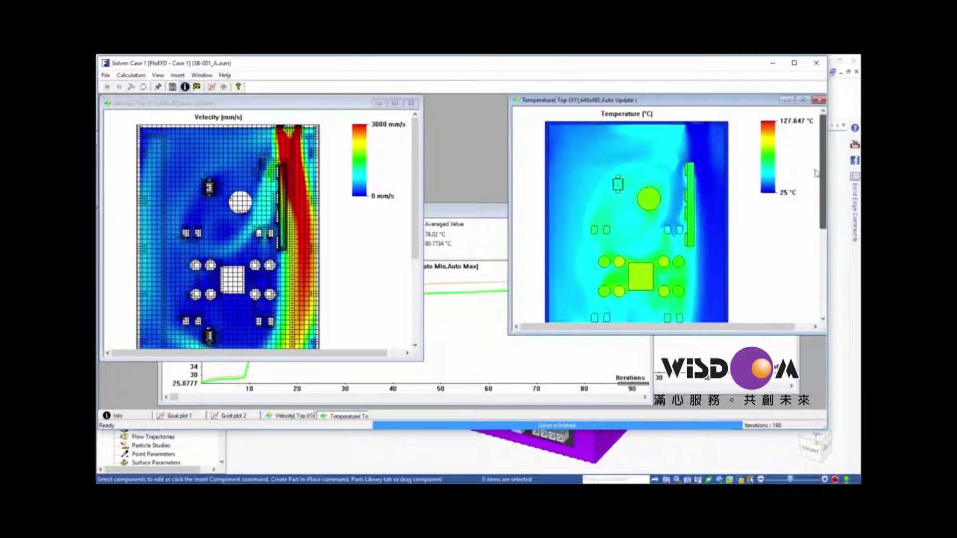
left_click(460, 213)
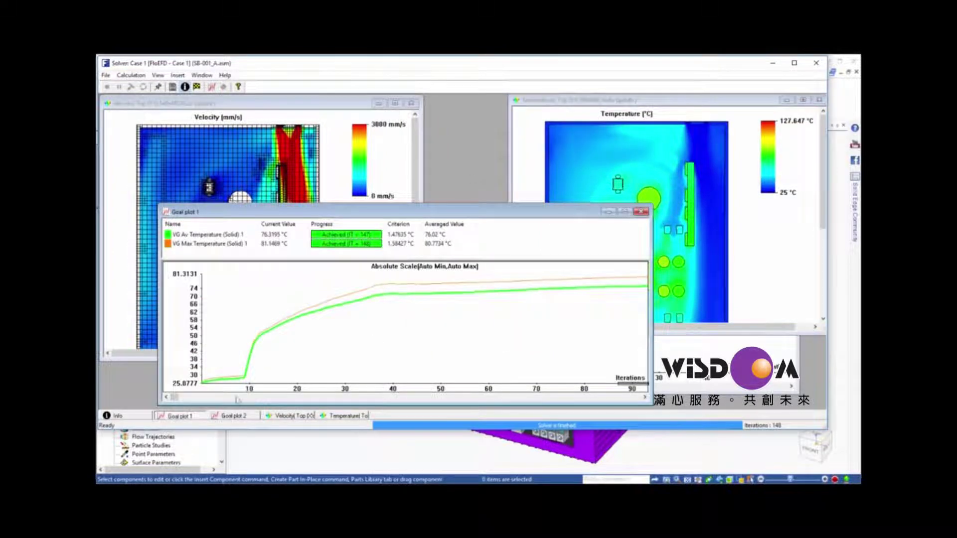
left_click_drag(178, 399, 489, 399)
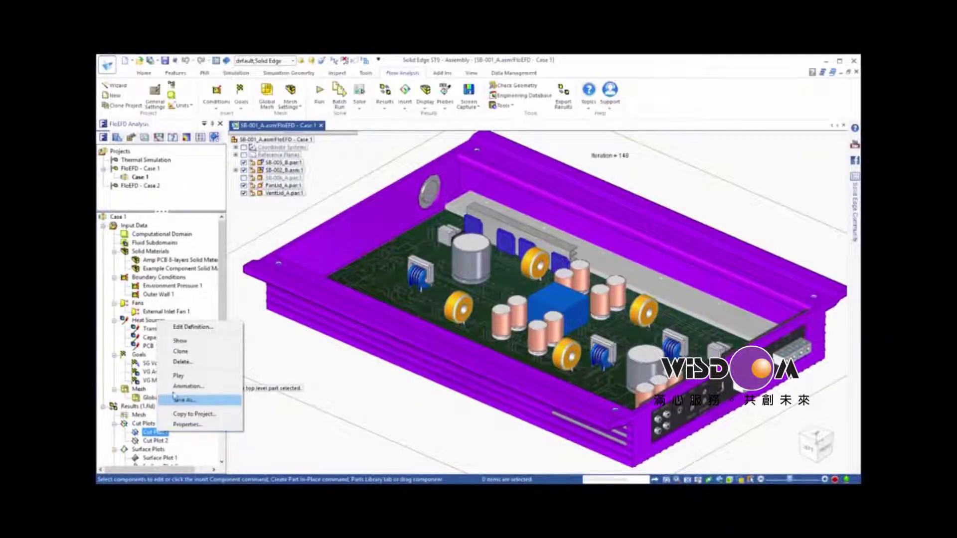
- Show Cut Plot 1 and examine the velocity distribution and flow vectors across the amplifier enclosure
left_click(180, 341)
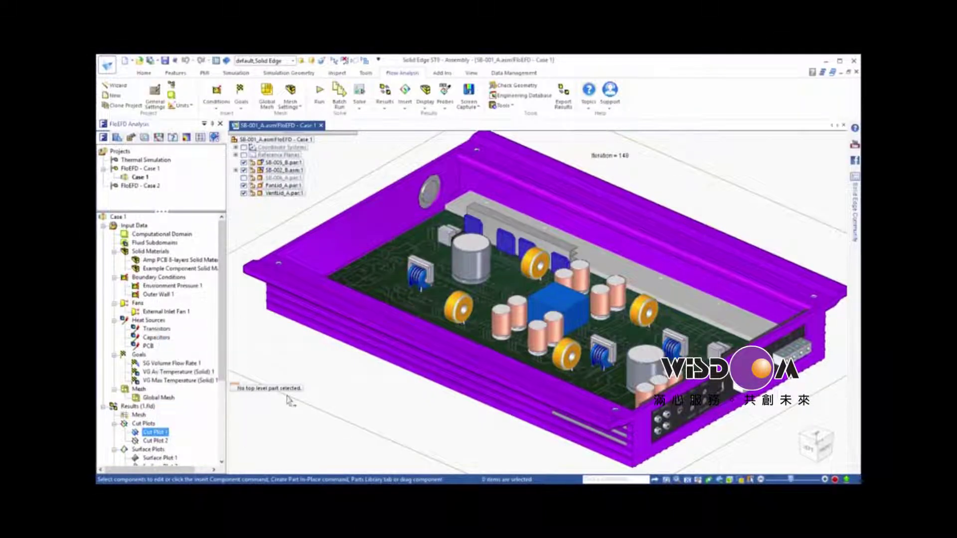
left_click(353, 413)
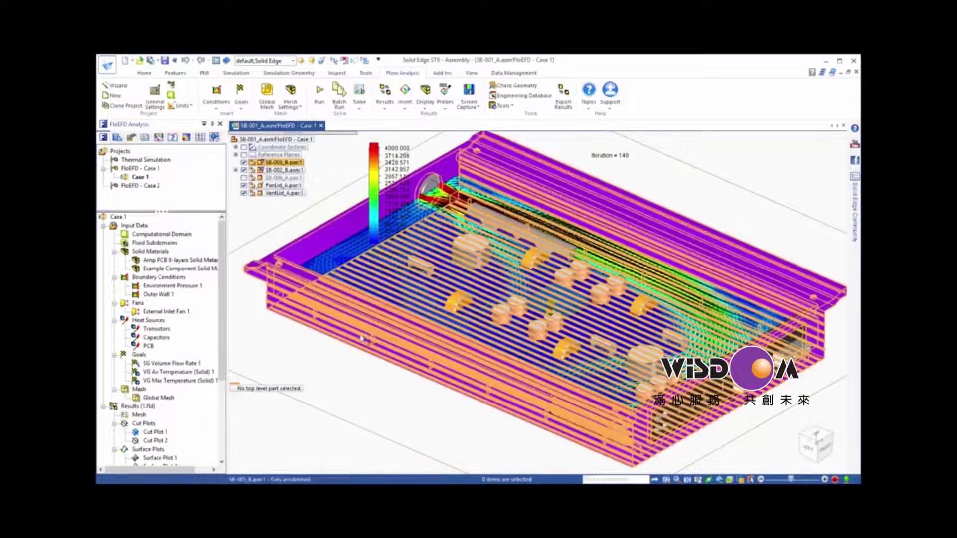
middle_click_drag(359, 410, 378, 400)
scroll(739, 181, "up", 4)
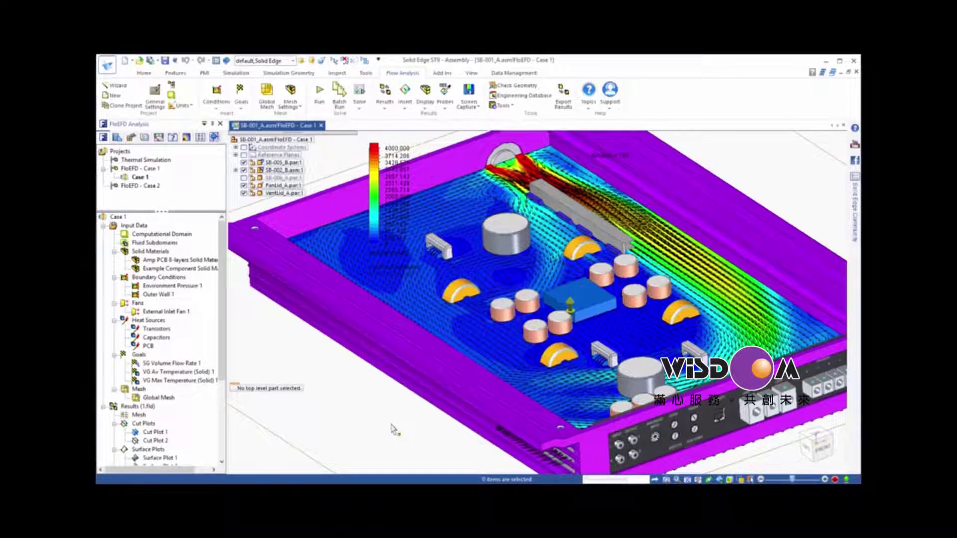
- Hide Cut Plot 1 and show Cut Plot 2 to examine the temperature distribution through the components
right_click(152, 433)
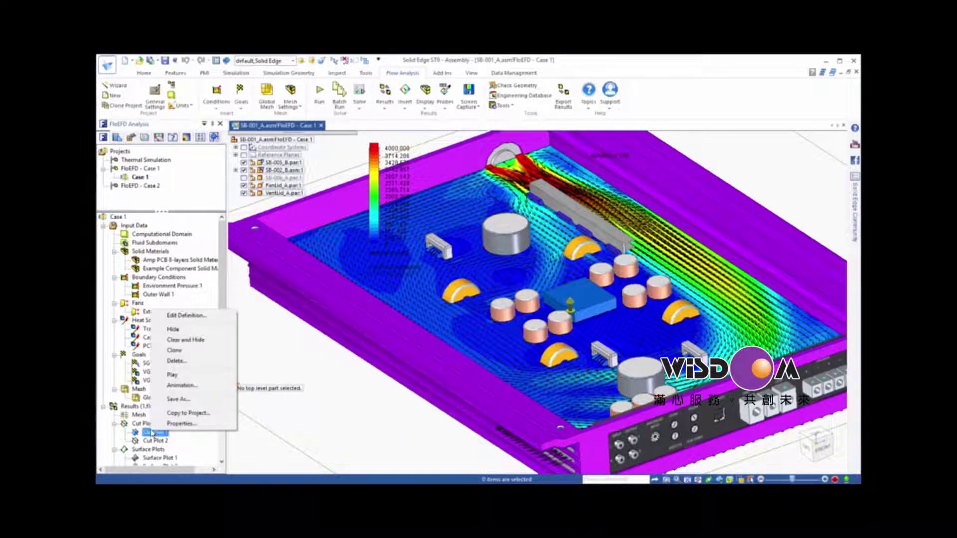
left_click(173, 329)
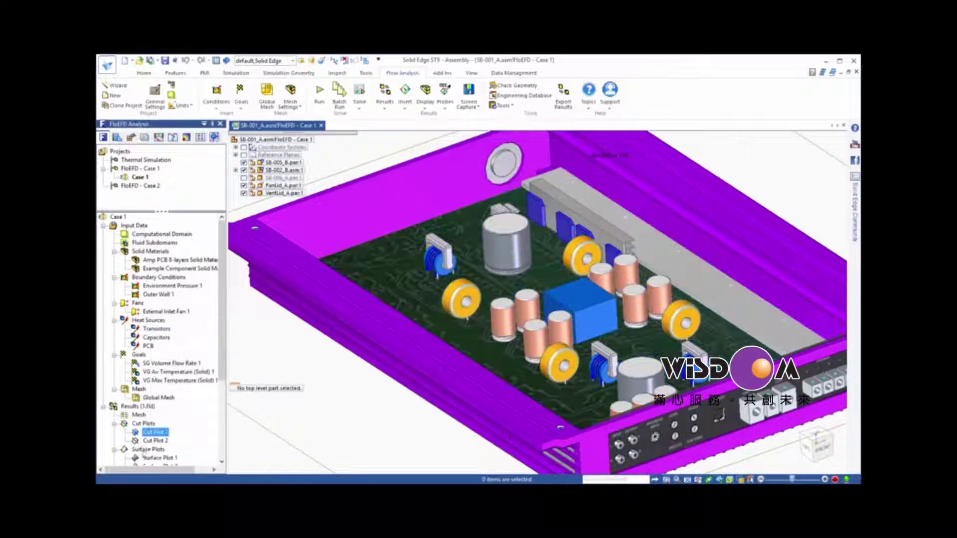
right_click(152, 441)
left_click(175, 351)
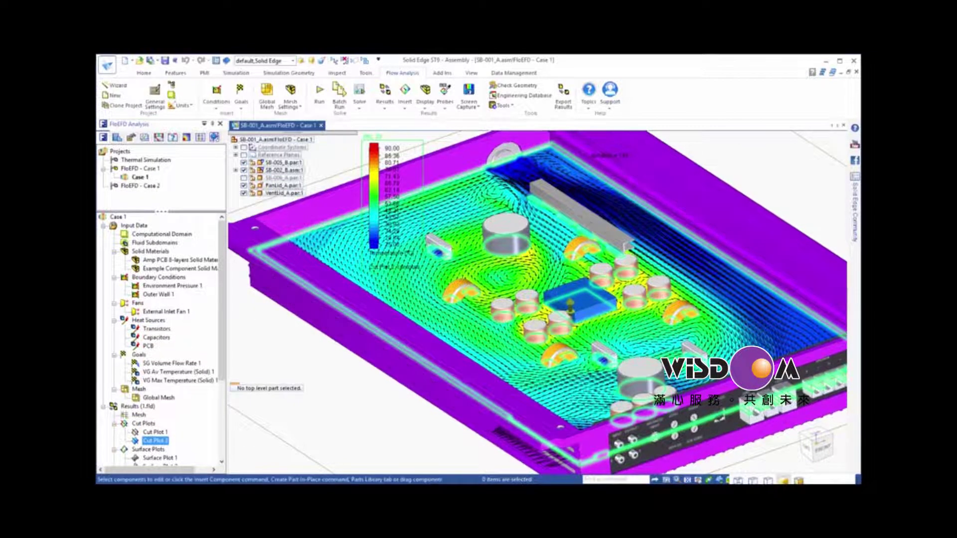
left_click(244, 450)
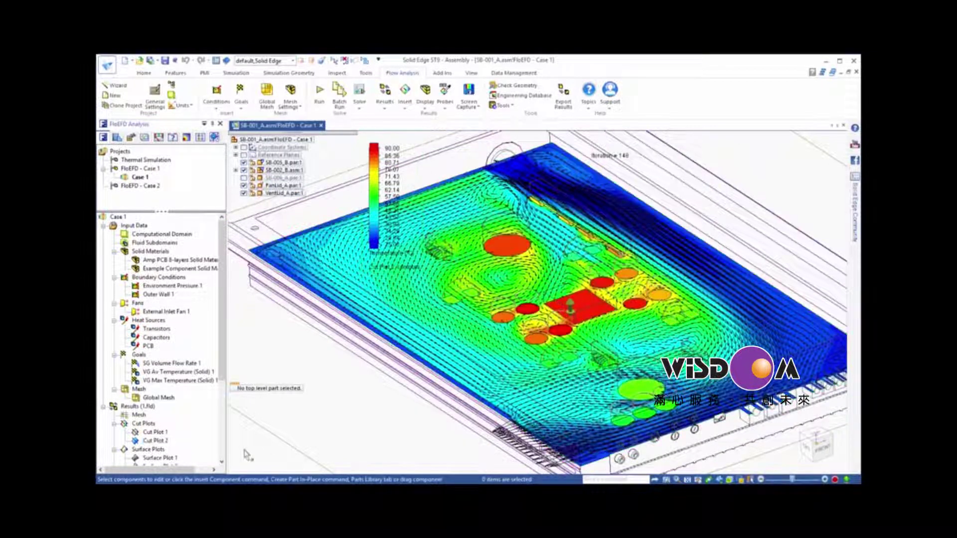
key("ctrl+t")
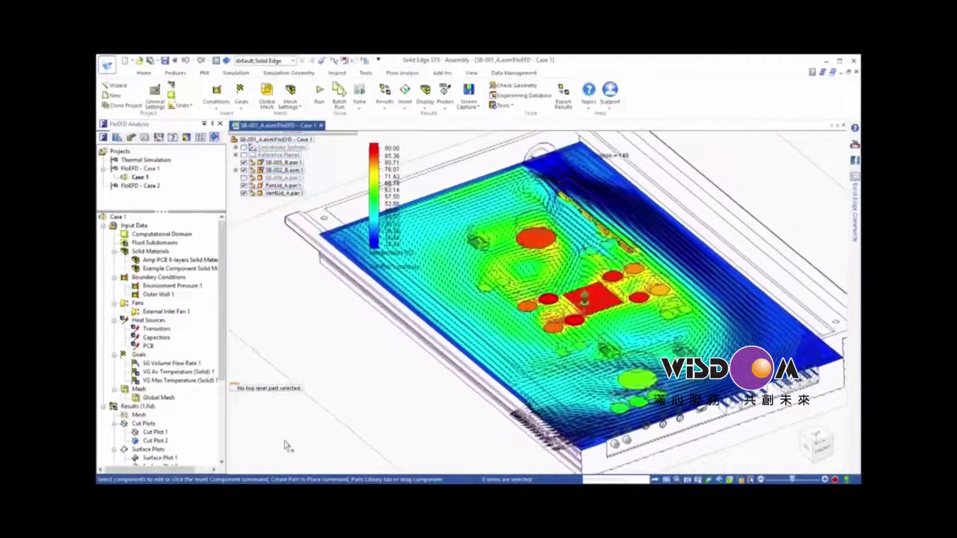
- Hide Cut Plot 2 and show Surface Plot 1 to examine the temperature on the outside of the housing
right_click(157, 441)
left_click(191, 350)
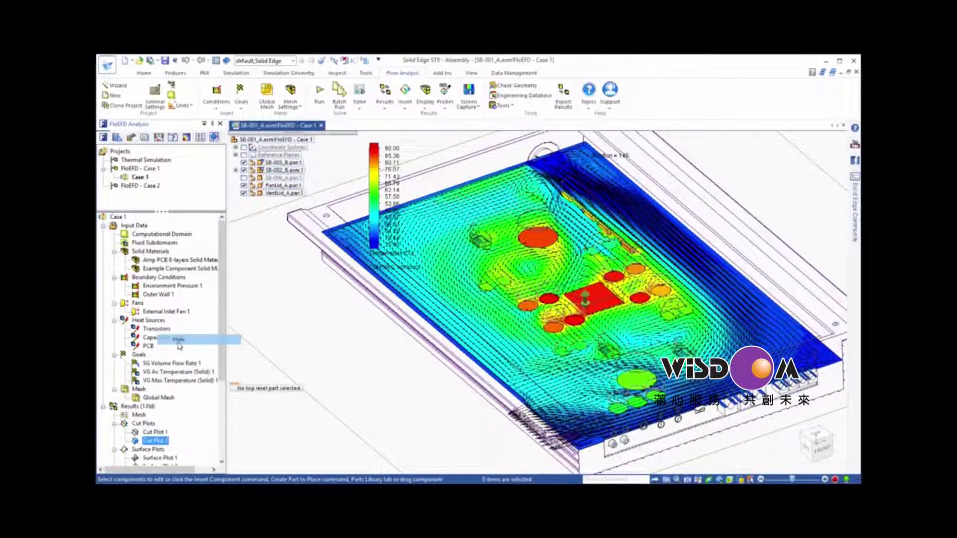
left_click(159, 457)
right_click(167, 458)
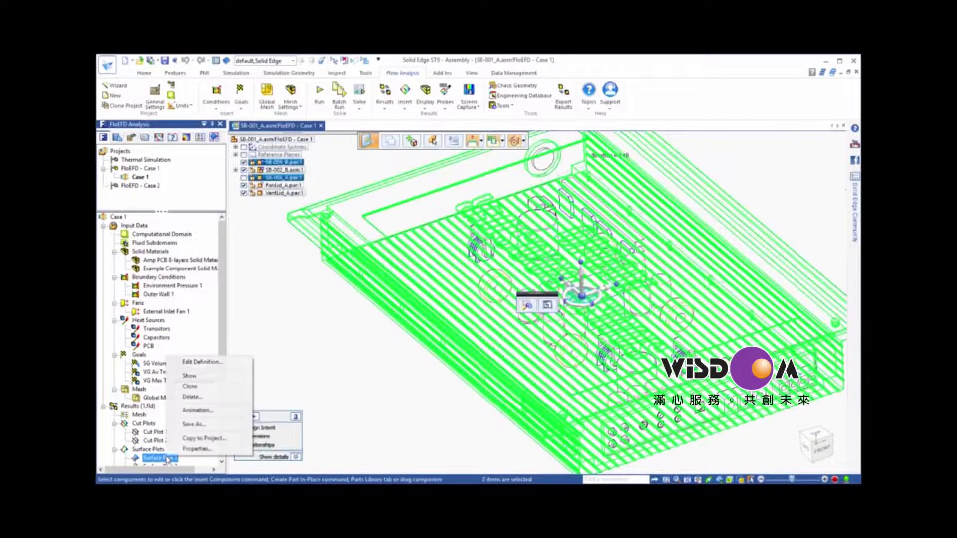
left_click(200, 376)
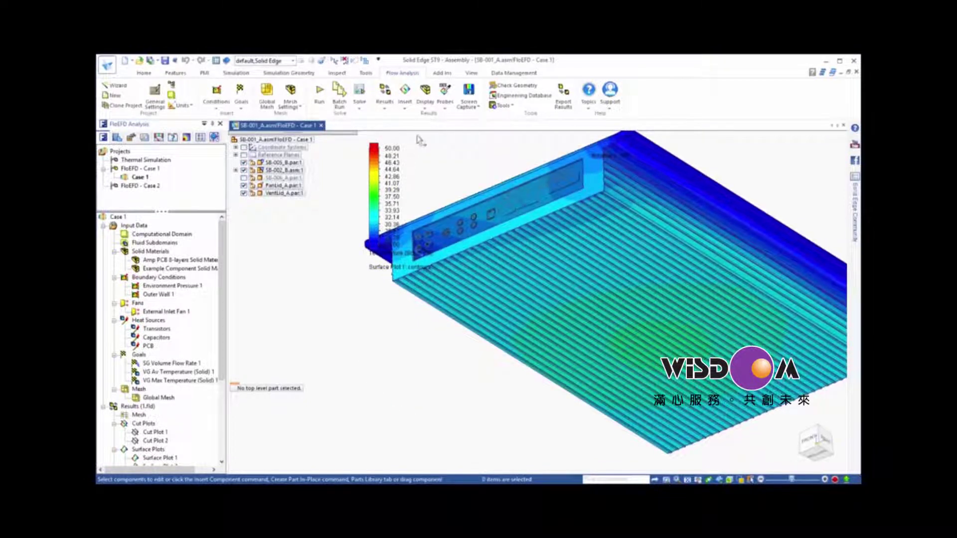
- Probe the temperature at the warmest area on the ribbed underside of the housing
left_click(444, 97)
left_click(453, 118)
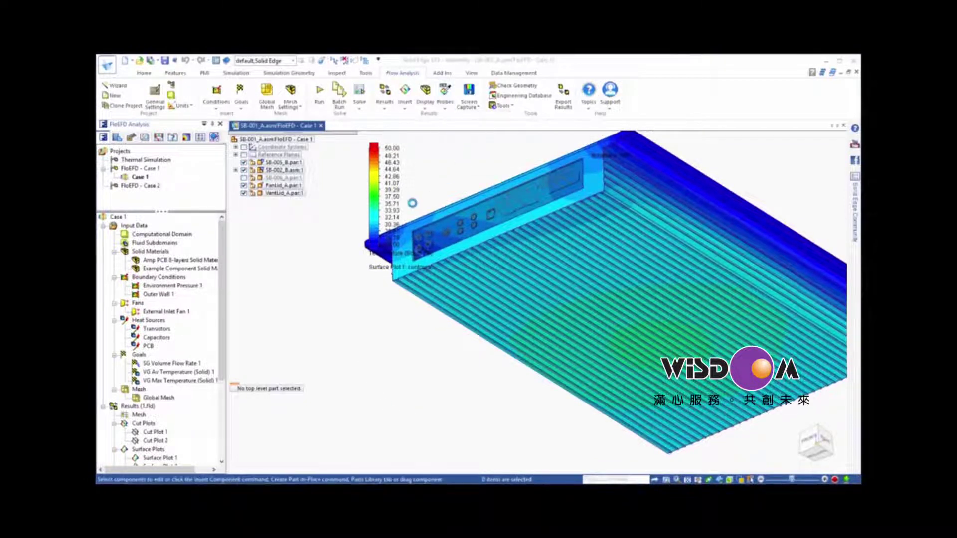
left_click(651, 347)
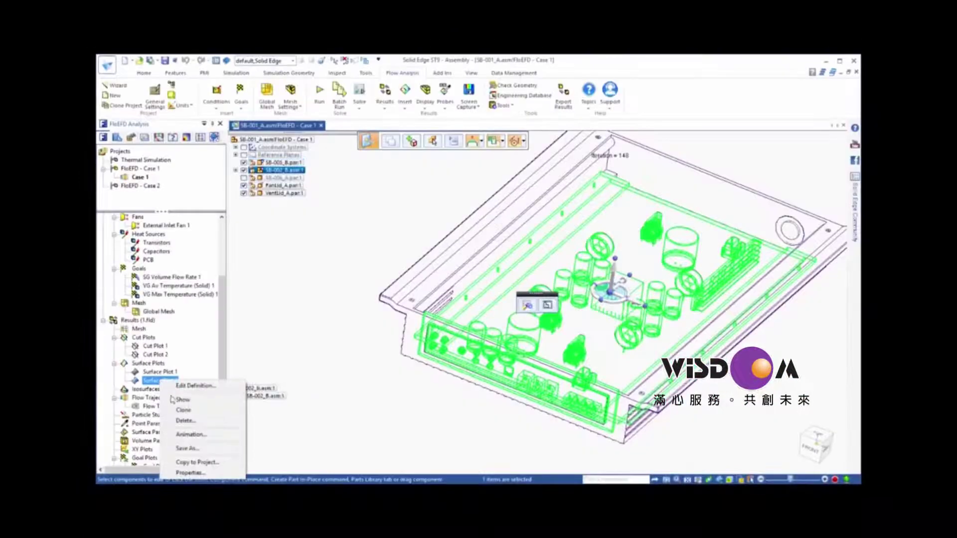
- Show Surface Plot 2 on the circuit board assembly and play the animation of Flow Trajectories 1
left_click(183, 400)
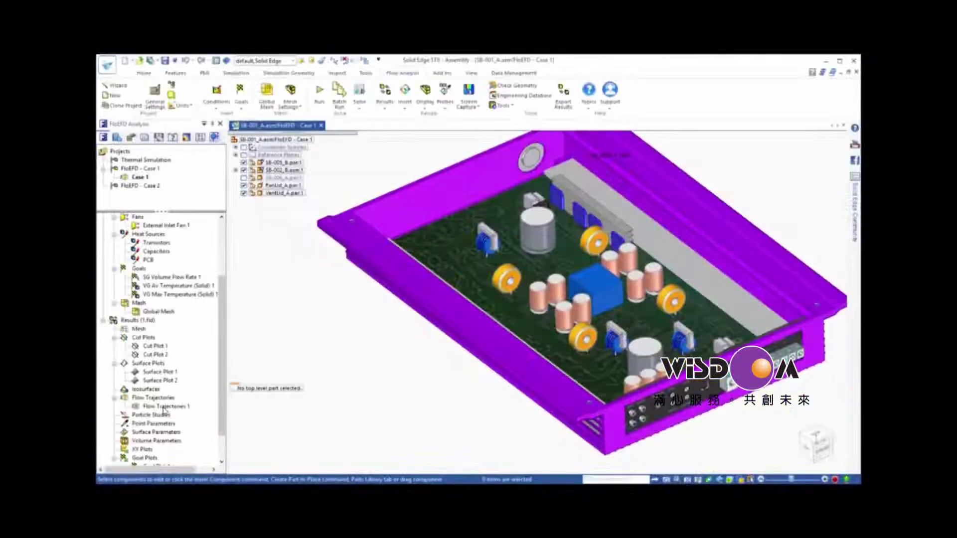
left_click(165, 406)
right_click(166, 409)
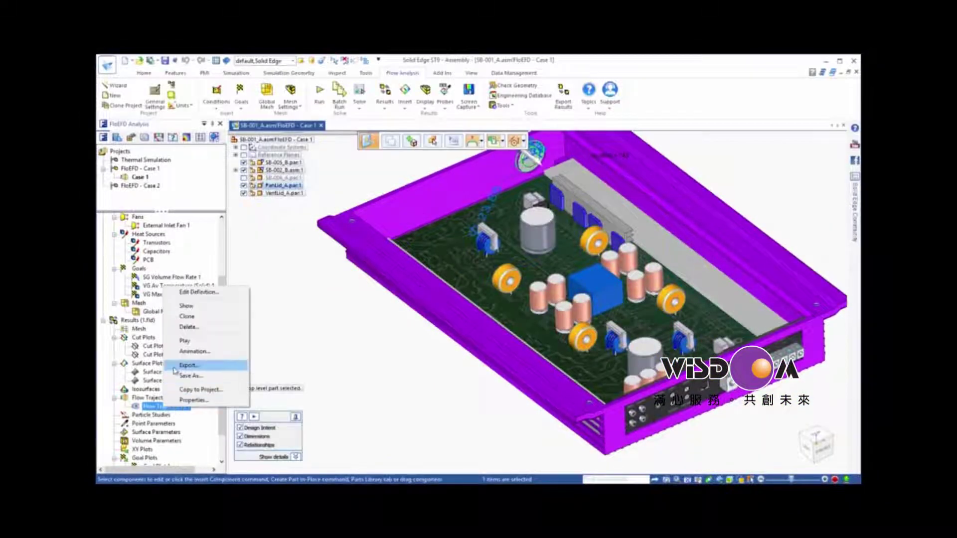
left_click(182, 343)
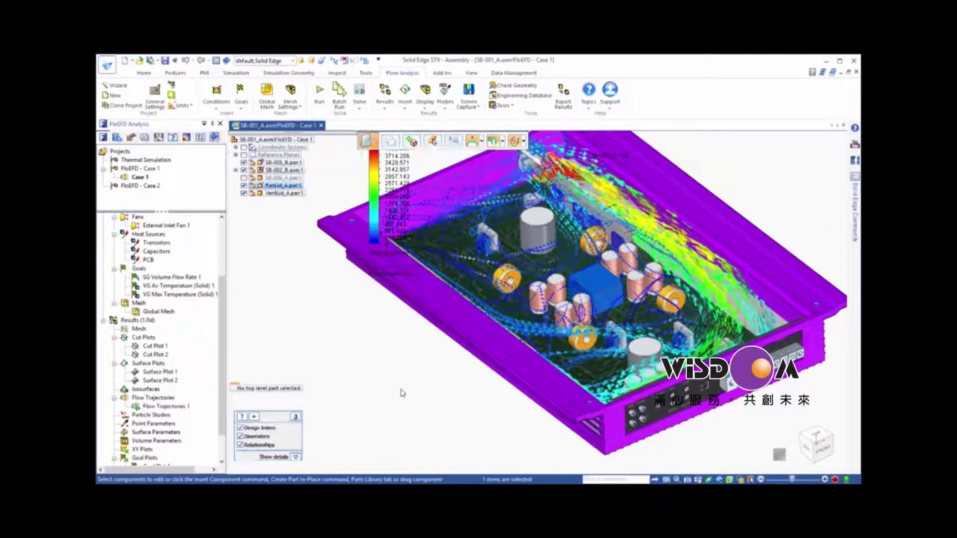
- Activate the FloEFD - Case 2 configuration of the assembly, with the heat sink and fan opening in close-up
left_click(402, 393)
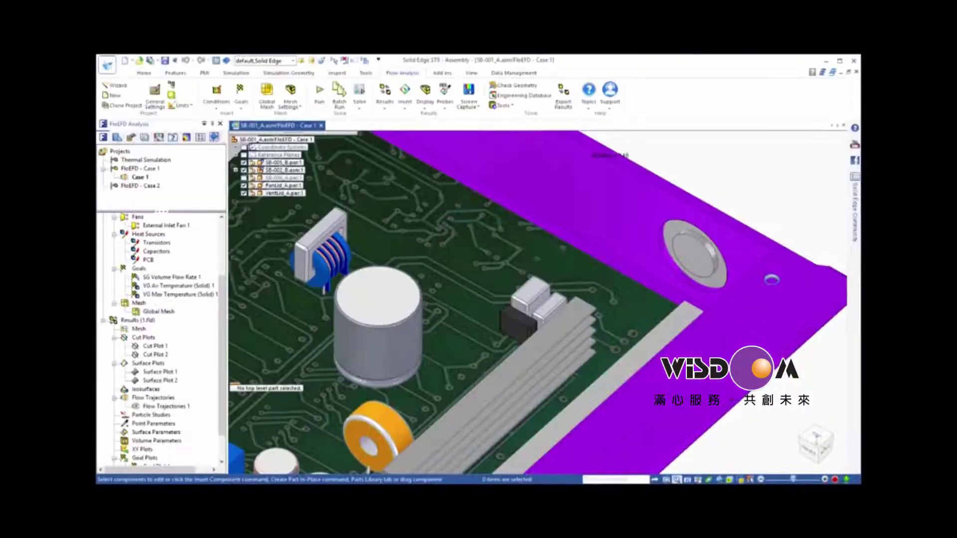
left_click(676, 480)
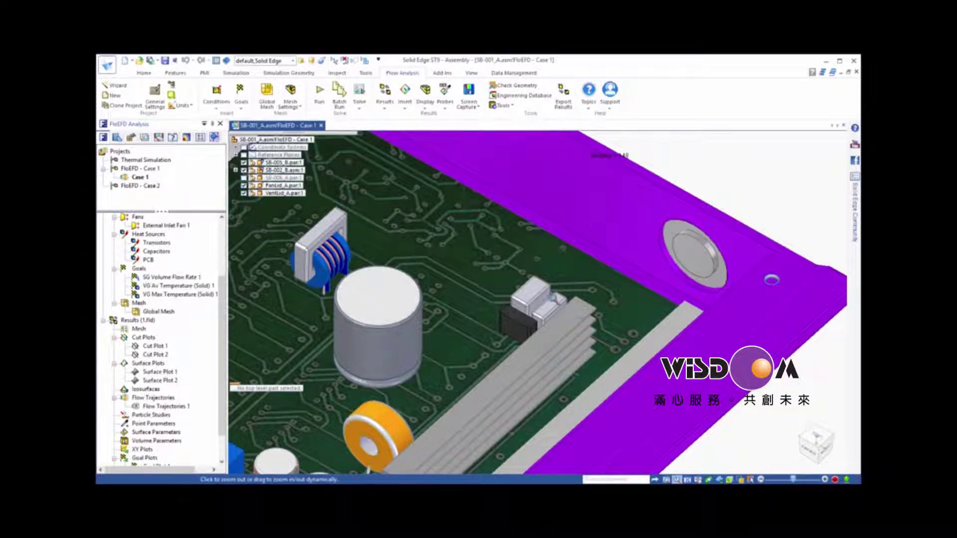
key("Escape")
double_click(152, 186)
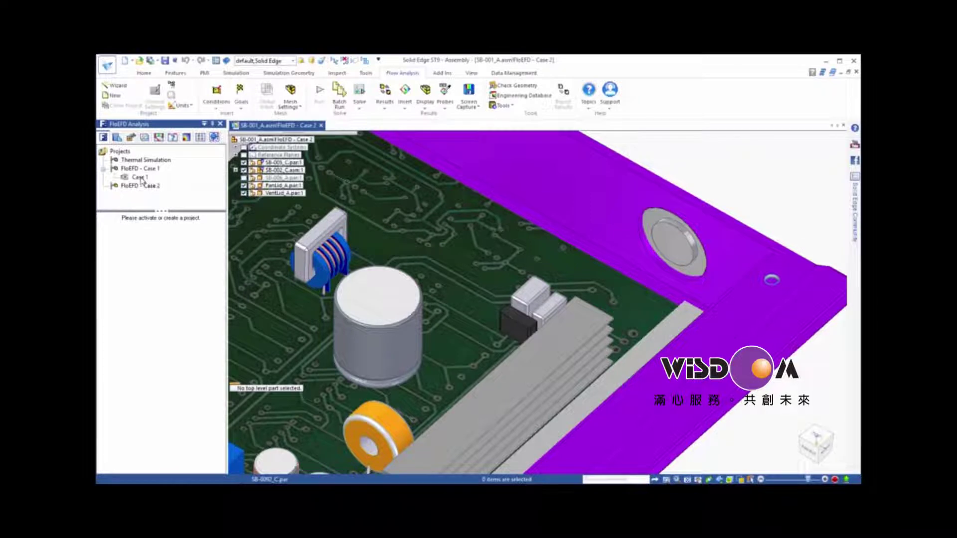
- Clone the Case 1 project as Case 2 into the existing FloEFD - Case 2 configuration and run it as a new calculation
right_click(142, 179)
left_click(150, 197)
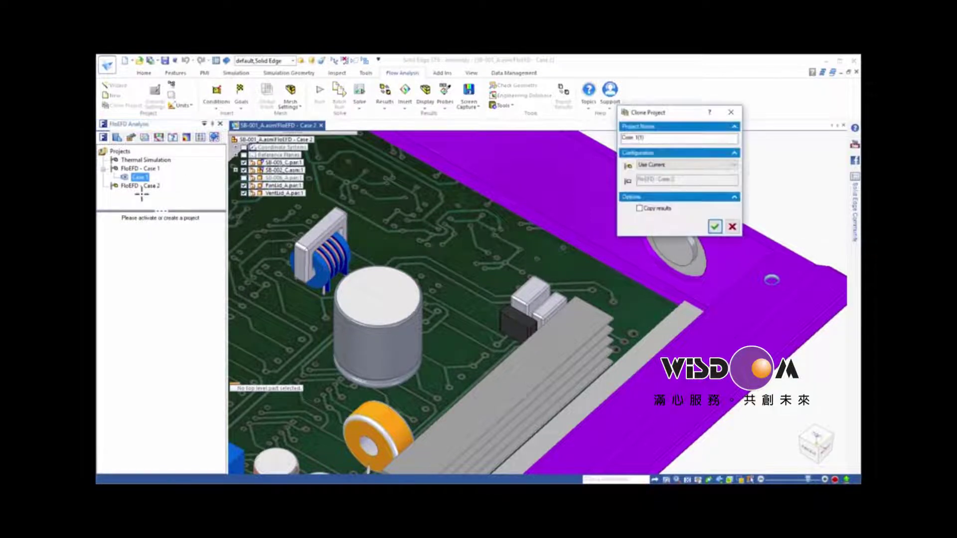
left_click_drag(652, 138, 637, 136)
type("2")
left_click(718, 165)
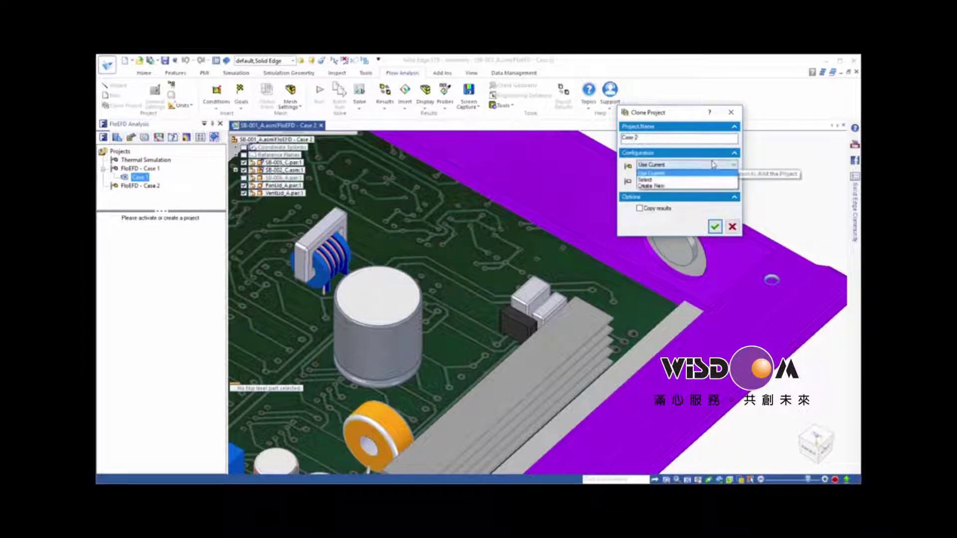
left_click(648, 180)
left_click(642, 205)
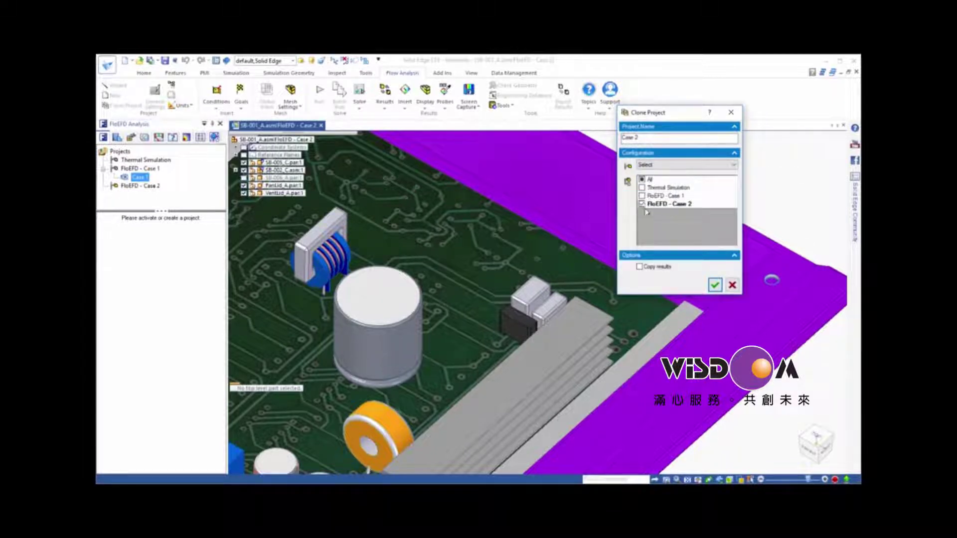
left_click(714, 285)
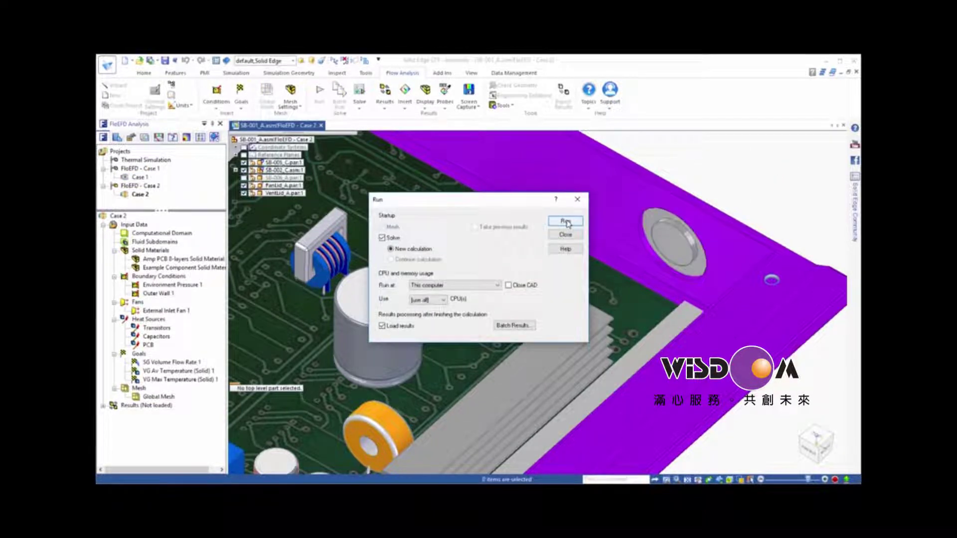
left_click(565, 223)
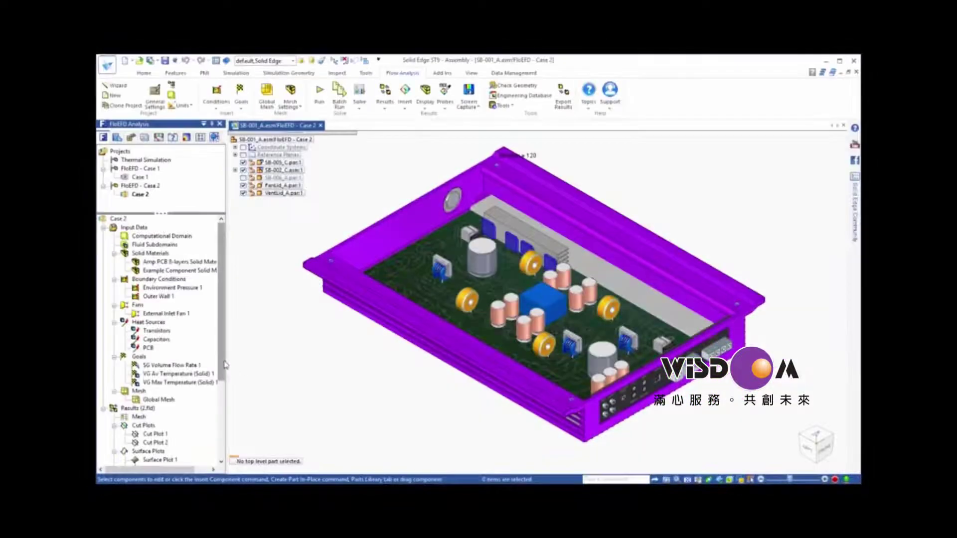
- Show Cut Plot 2 of the Case 2 results to examine the temperature distribution through the components
scroll(226, 429, "down", 3)
scroll(225, 429, "down", 1)
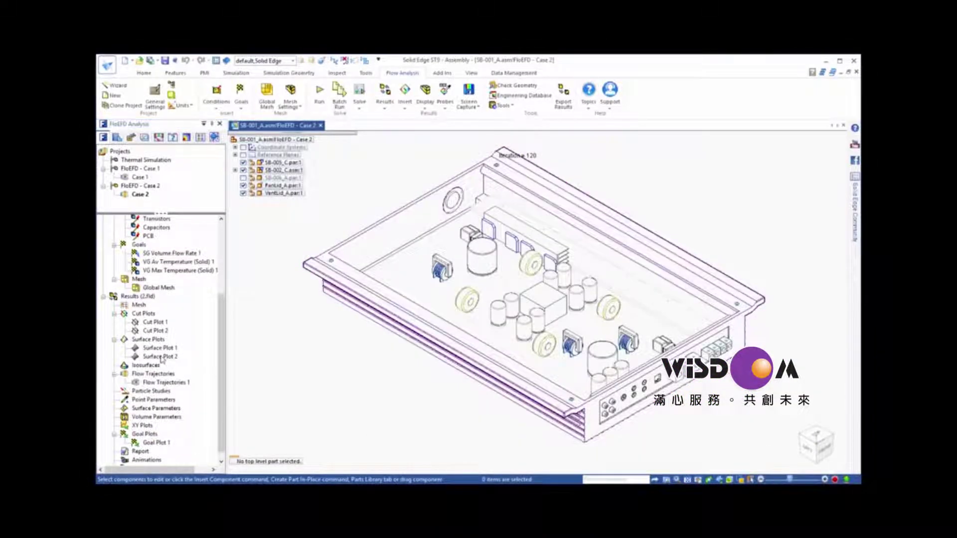
left_click(153, 331)
right_click(153, 333)
left_click(168, 353)
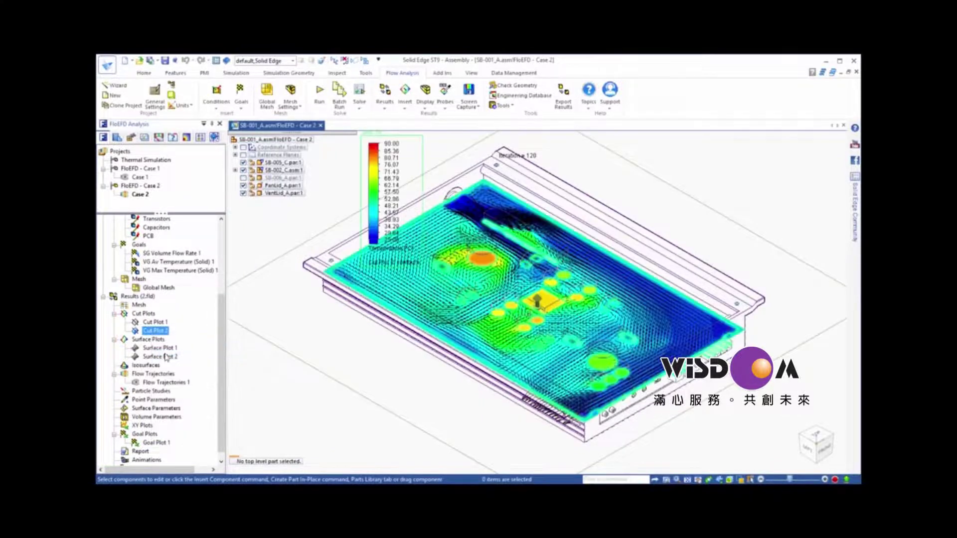
middle_click_drag(307, 349, 339, 360)
- Hide Cut Plot 2 and show Surface Plot 2 to examine the solid temperature on the Case 2 circuit board assembly
right_click(160, 335)
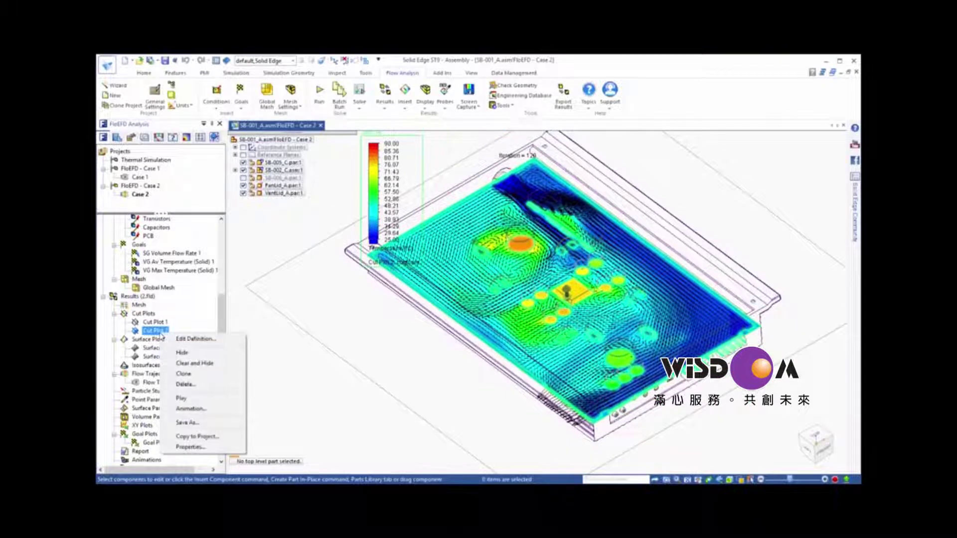
left_click(180, 354)
left_click(158, 356)
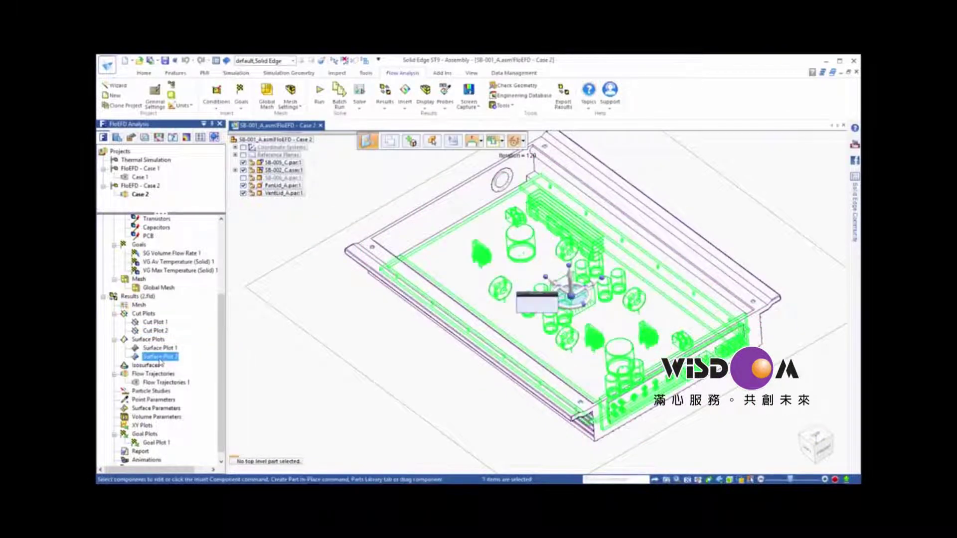
right_click(160, 358)
left_click(182, 379)
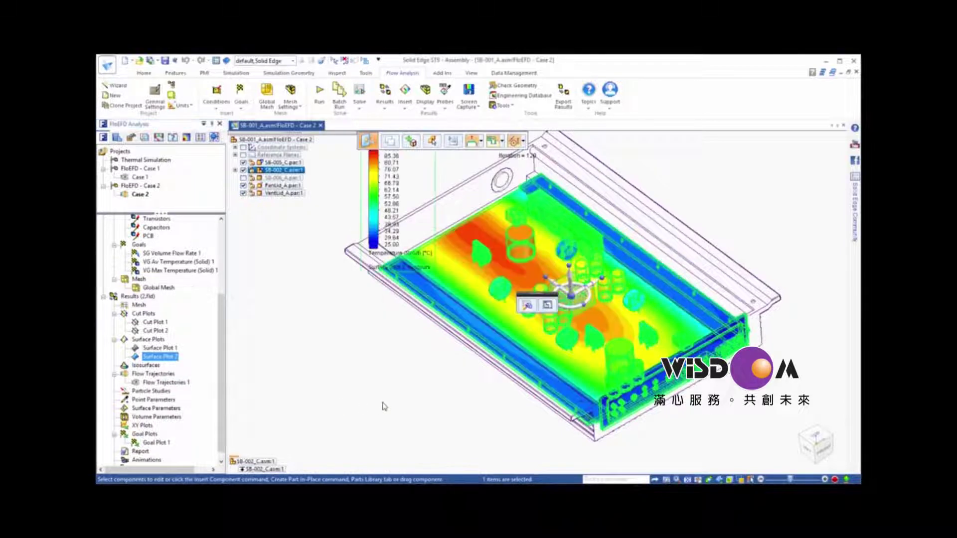
scroll(384, 407, "up", 3)
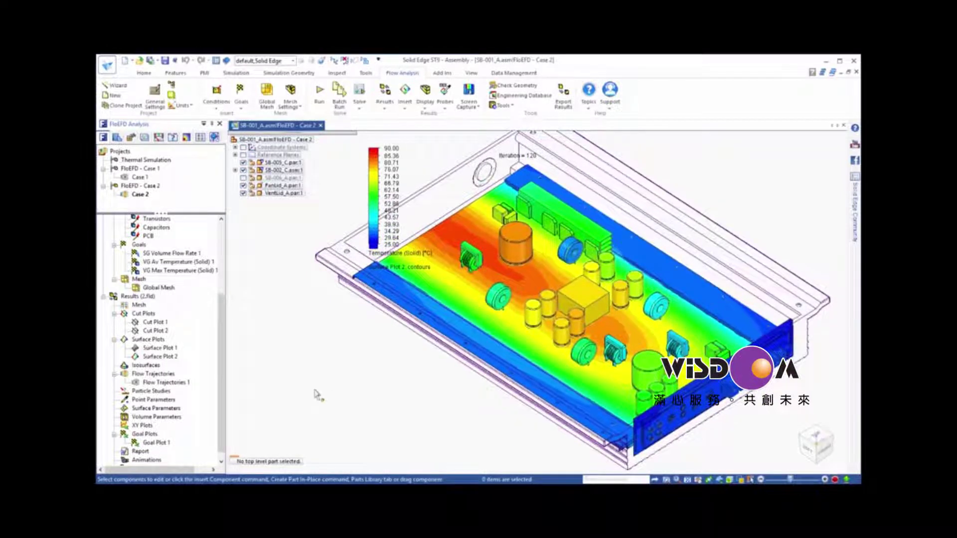
- Compare the active scene images of Case 1 and Case 2 side by side, including the Goal Plot 1 values of both projects
right_click(147, 299)
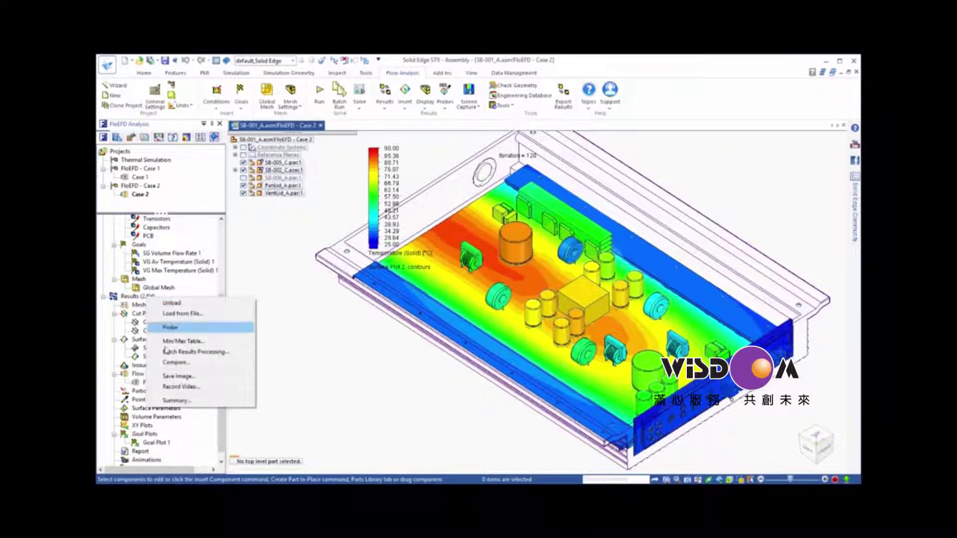
left_click(176, 363)
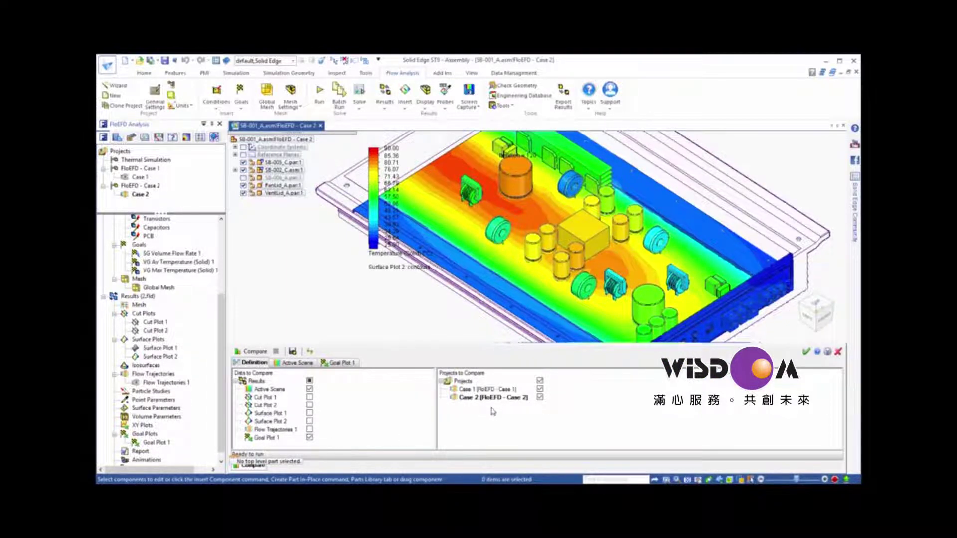
left_click(295, 363)
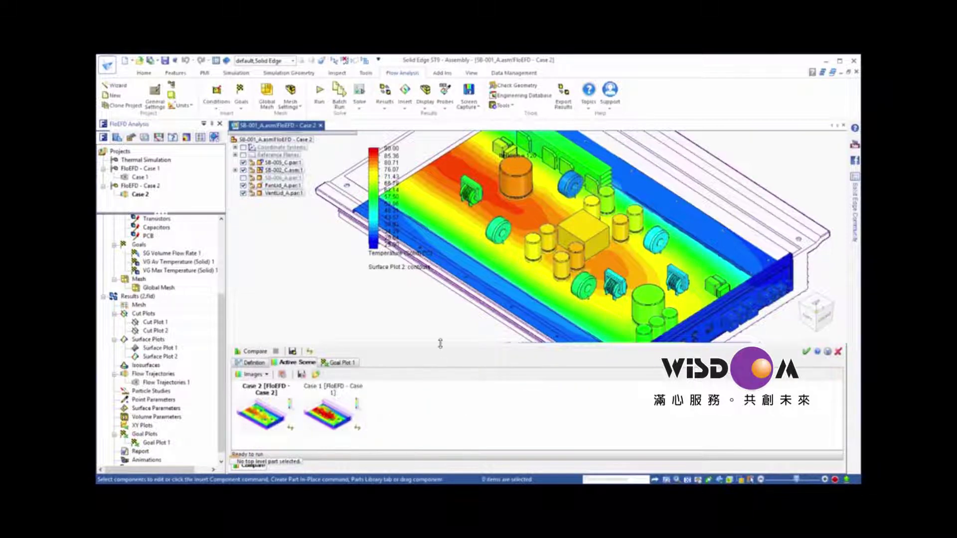
left_click_drag(441, 337, 445, 130)
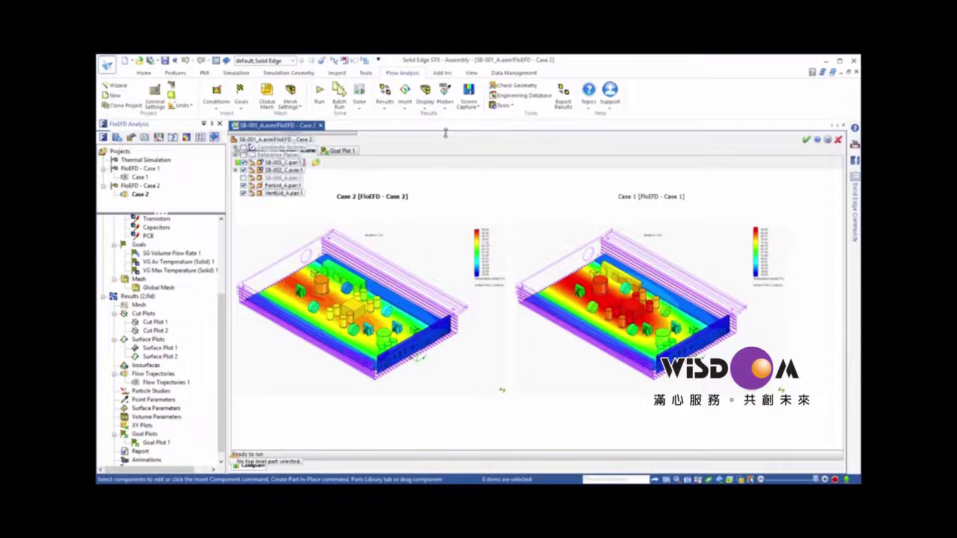
left_click_drag(446, 132, 432, 208)
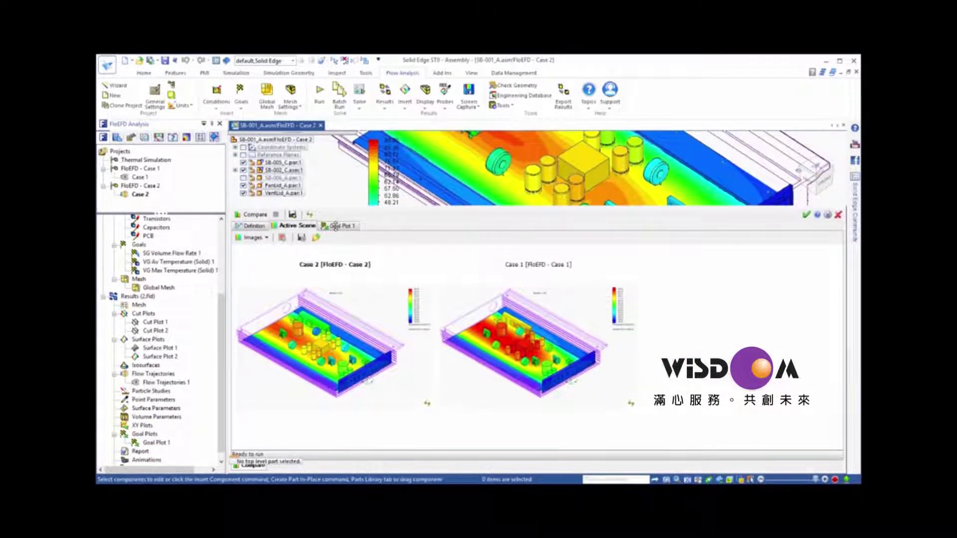
left_click(339, 225)
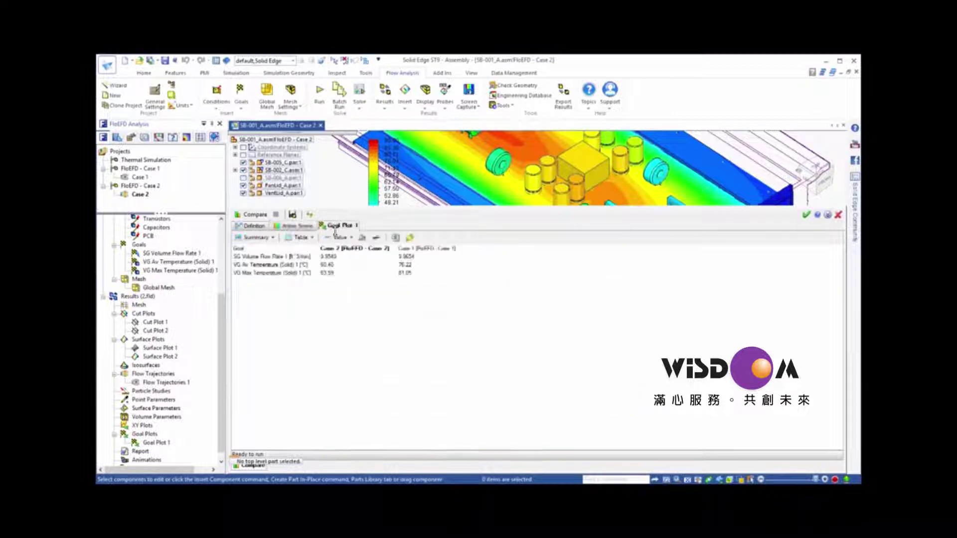